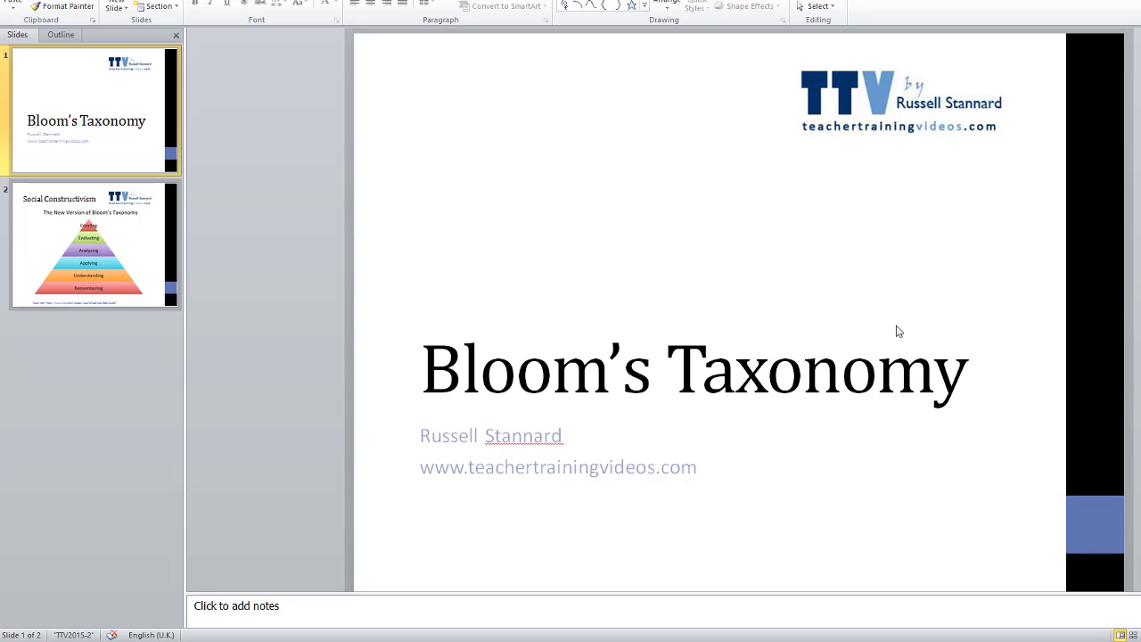
# Step: Browse between the title and pyramid slides, ending on the Bloom's Taxonomy title slide
pyautogui.moveTo(115, 101); pyautogui.dragTo(101, 241)
pyautogui.click(102, 153)
pyautogui.click(110, 227)
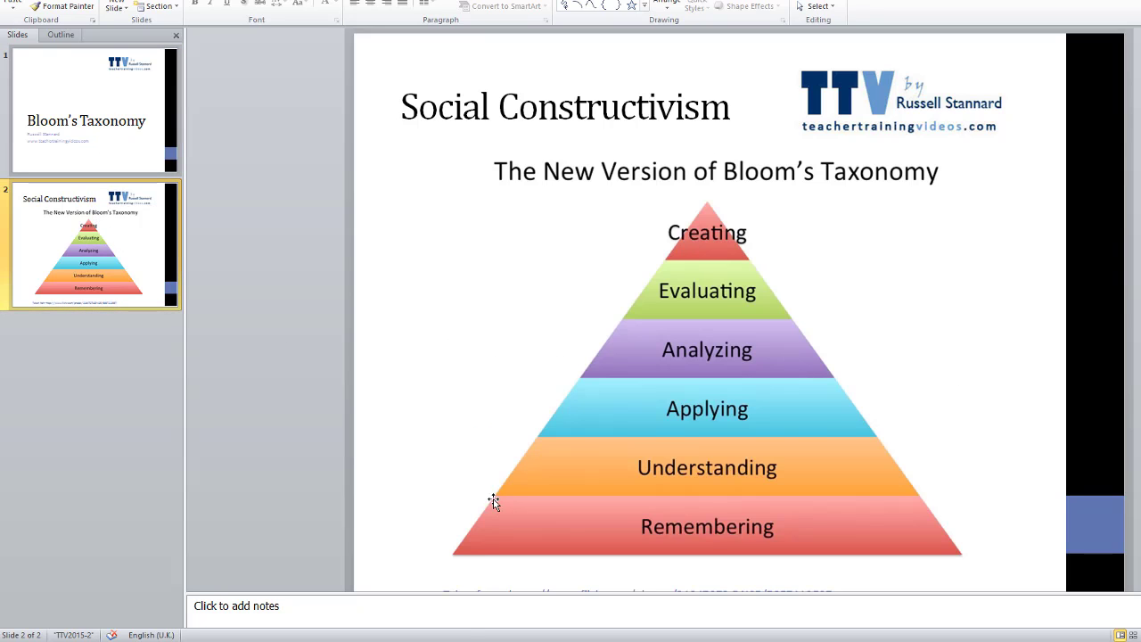
pyautogui.click(85, 137)
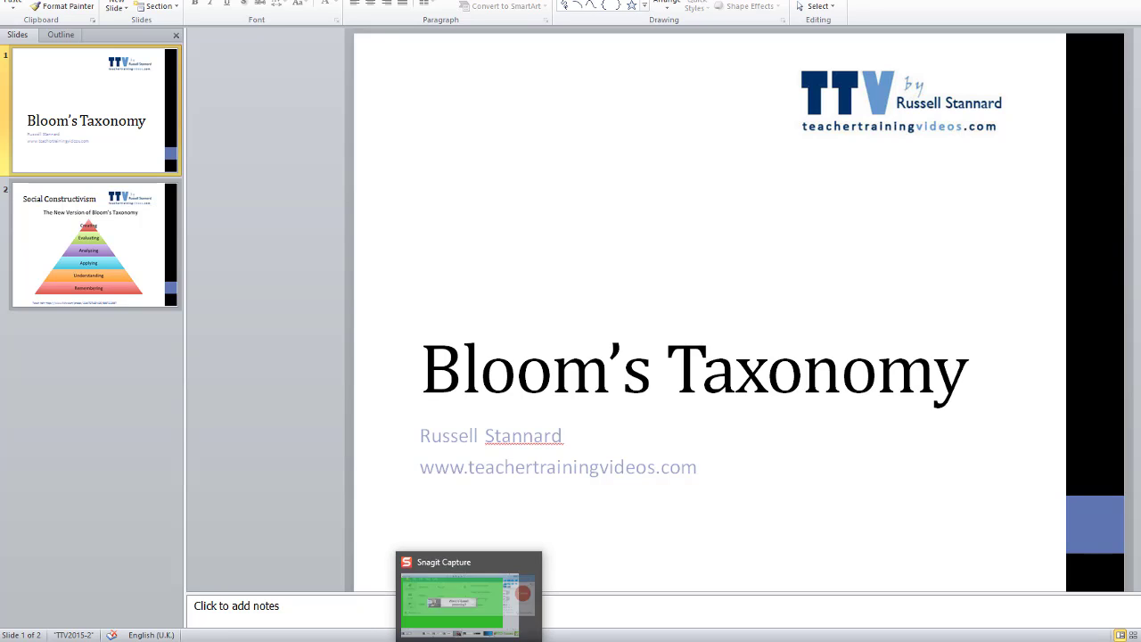
# Step: Switch Snagit to video capture and mark the whole slide as the recording area
pyautogui.click(473, 598)
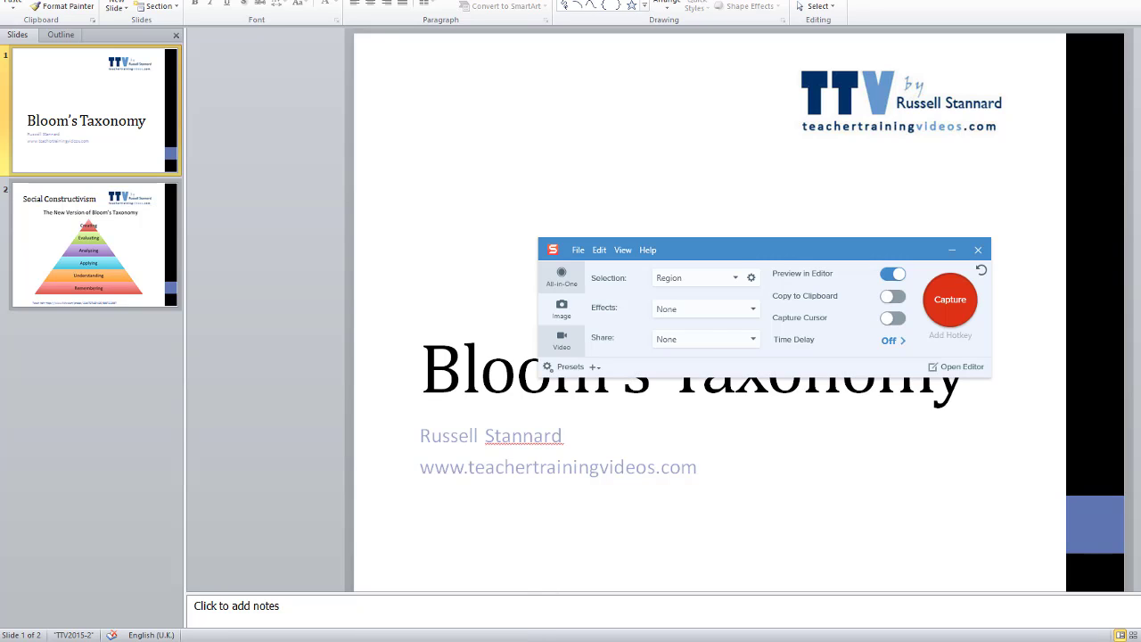
pyautogui.click(561, 344)
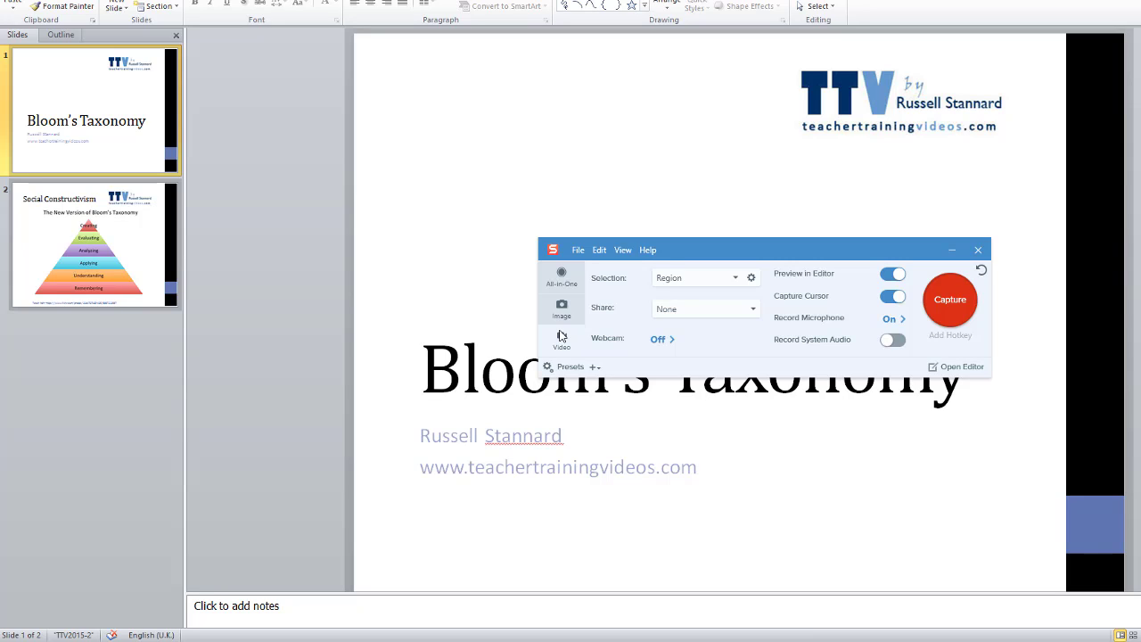
pyautogui.click(955, 293)
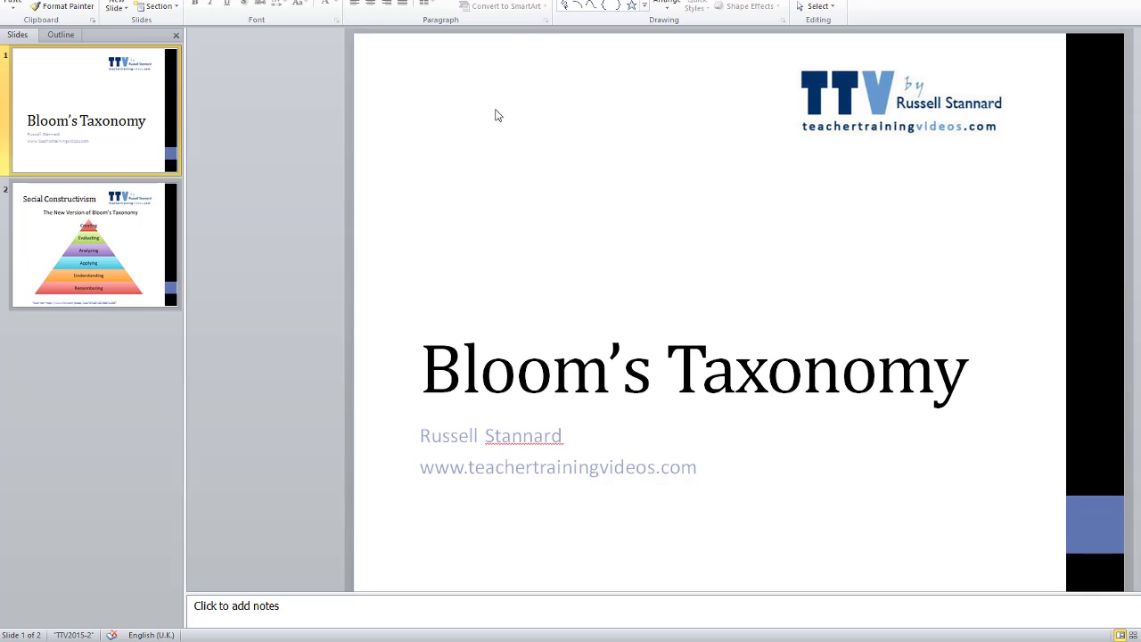
pyautogui.moveTo(355, 34); pyautogui.dragTo(1125, 591)
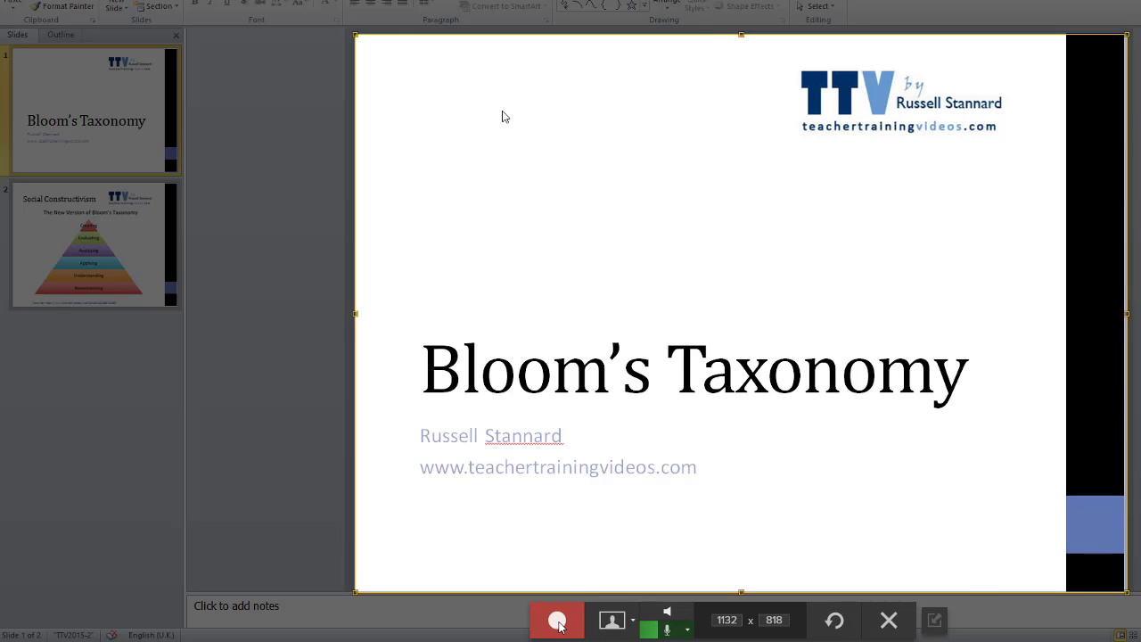
# Step: Record 30 seconds that move from the title slide to the pyramid slide, then stop
pyautogui.click(557, 621)
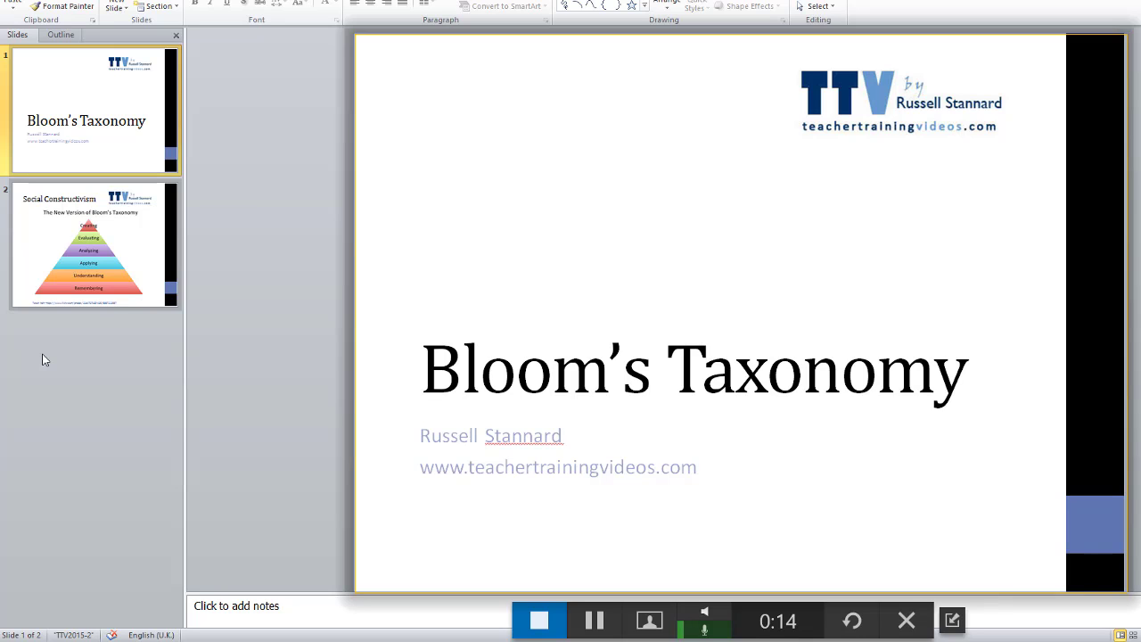
pyautogui.click(89, 252)
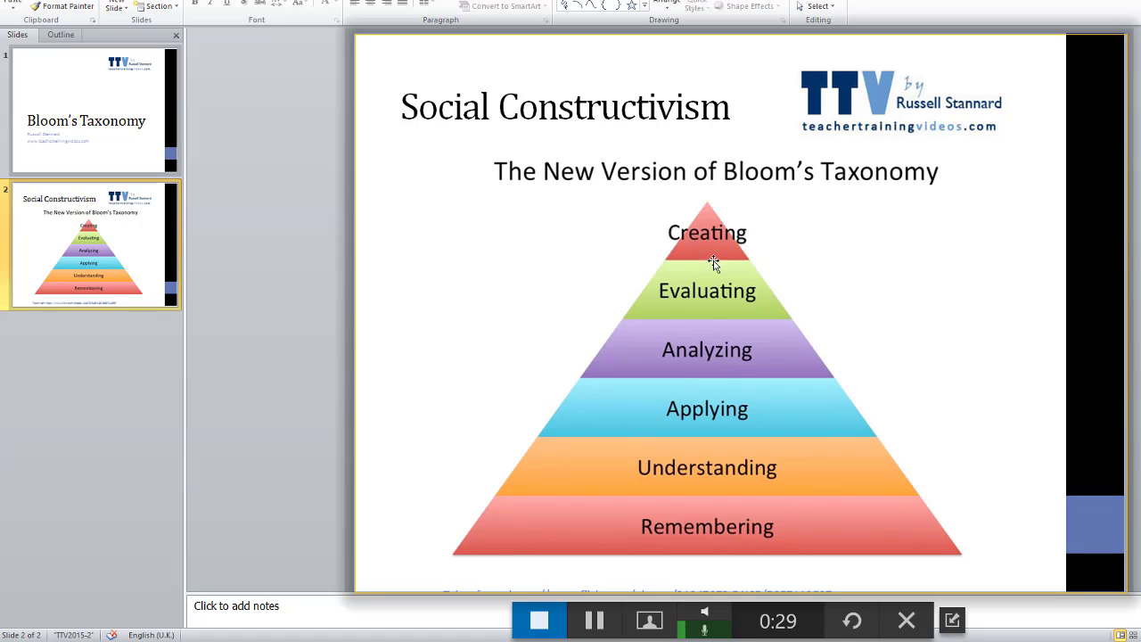
pyautogui.click(595, 624)
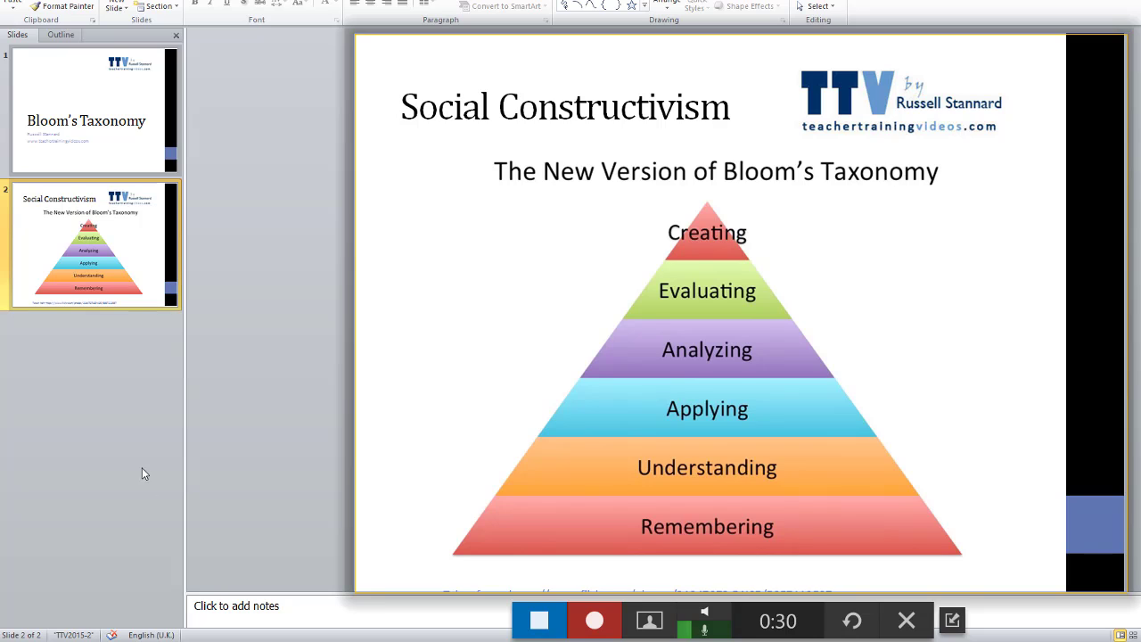
pyautogui.click(538, 620)
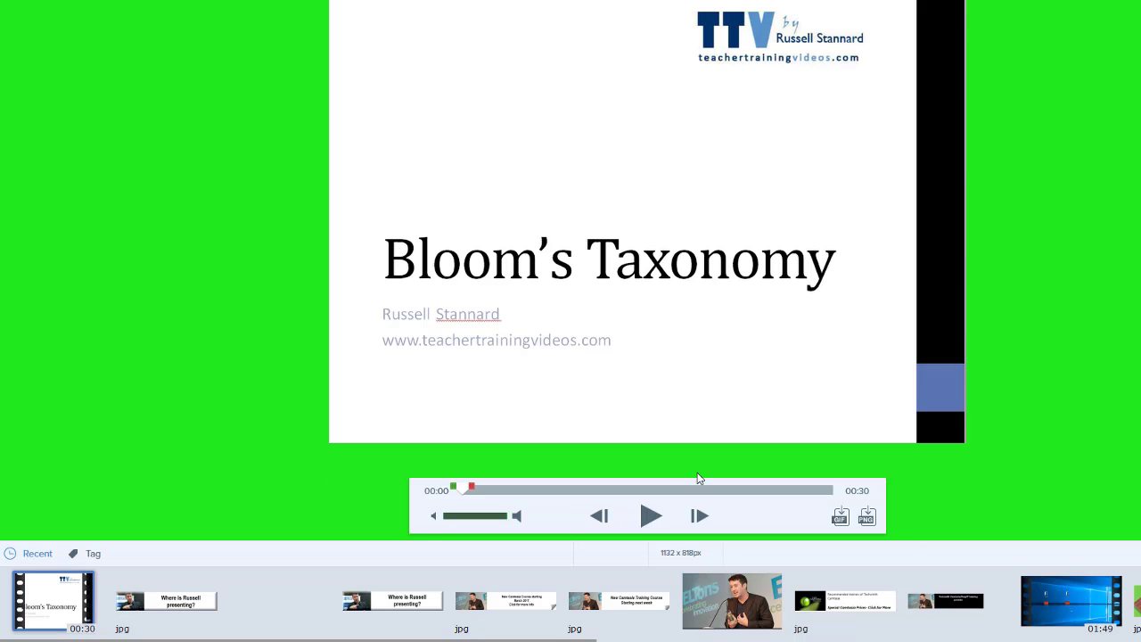
# Step: Play the recording and pause it at 00:18 on the pyramid slide
pyautogui.click(649, 522)
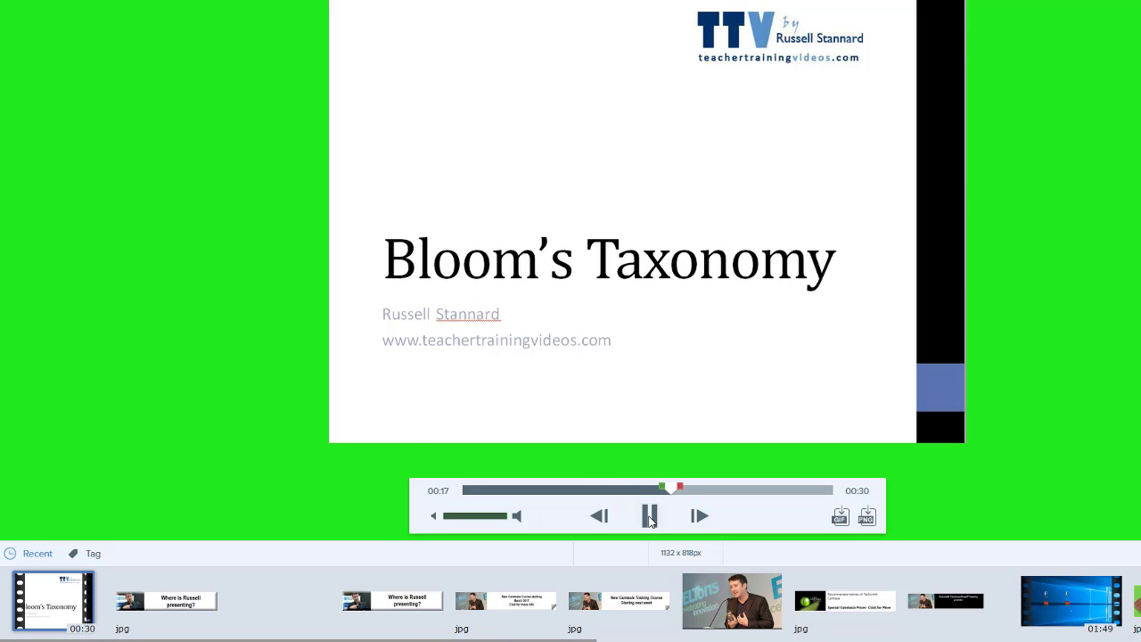
pyautogui.click(650, 519)
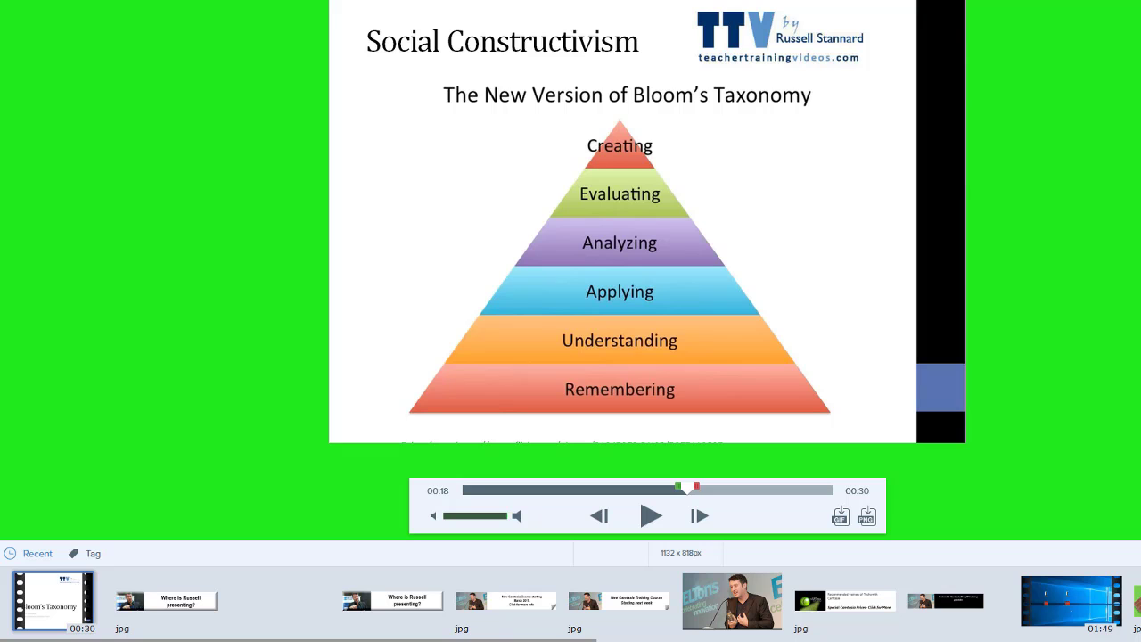
# Step: Save the video to the Desktop under the name BloomsVideo in MP4 format
pyautogui.hotkey('alt', 'f')
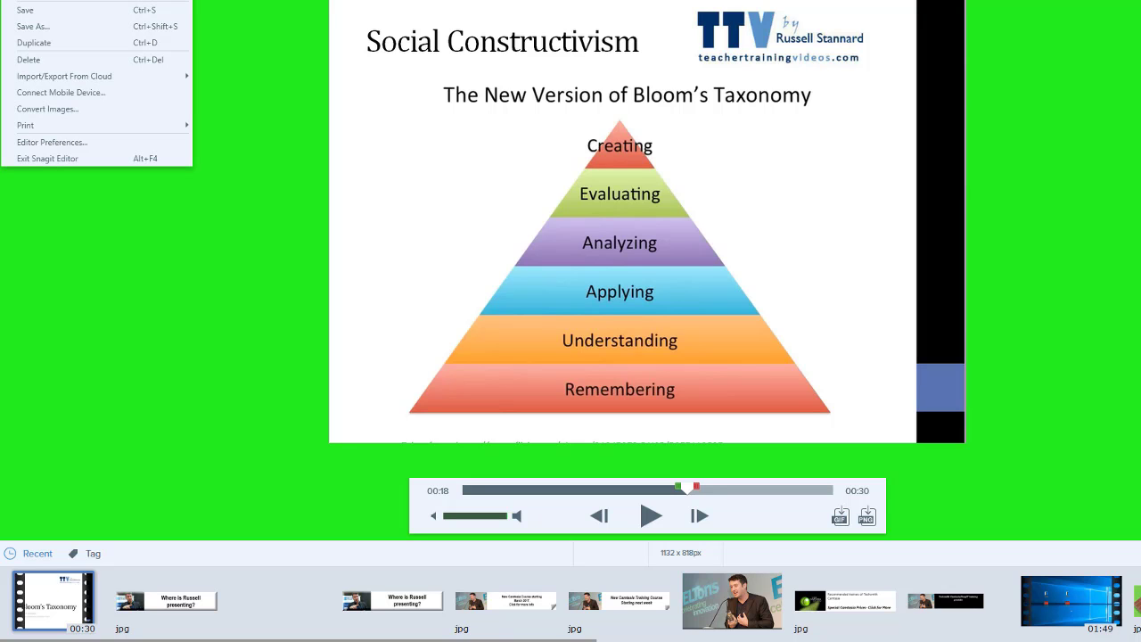
pyautogui.click(36, 26)
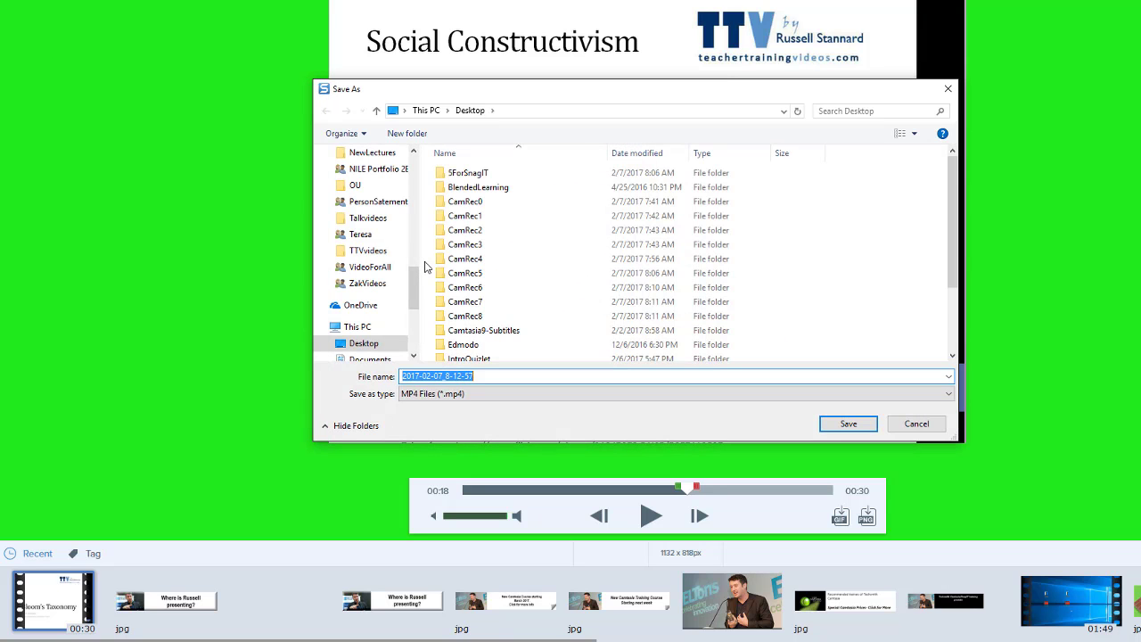
pyautogui.moveTo(417, 289); pyautogui.dragTo(424, 170)
pyautogui.click(367, 174)
pyautogui.click(502, 375)
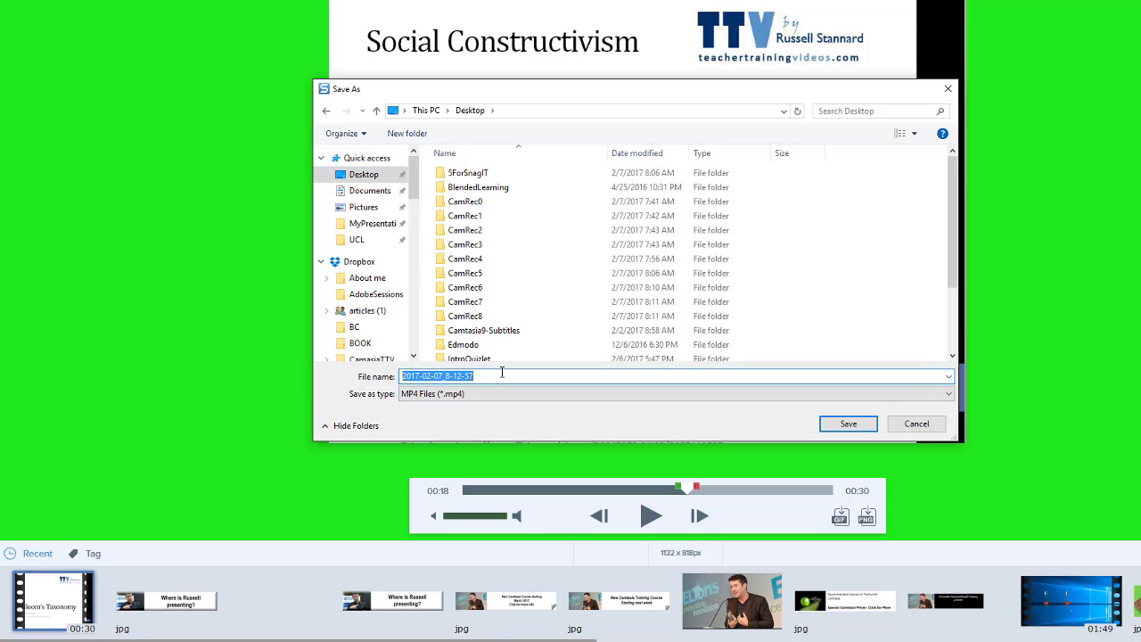
pyautogui.press('BackSpace')
pyautogui.write('BloomsVideo')
pyautogui.press('BackSpace')
pyautogui.press('BackSpace')
pyautogui.write('eo')
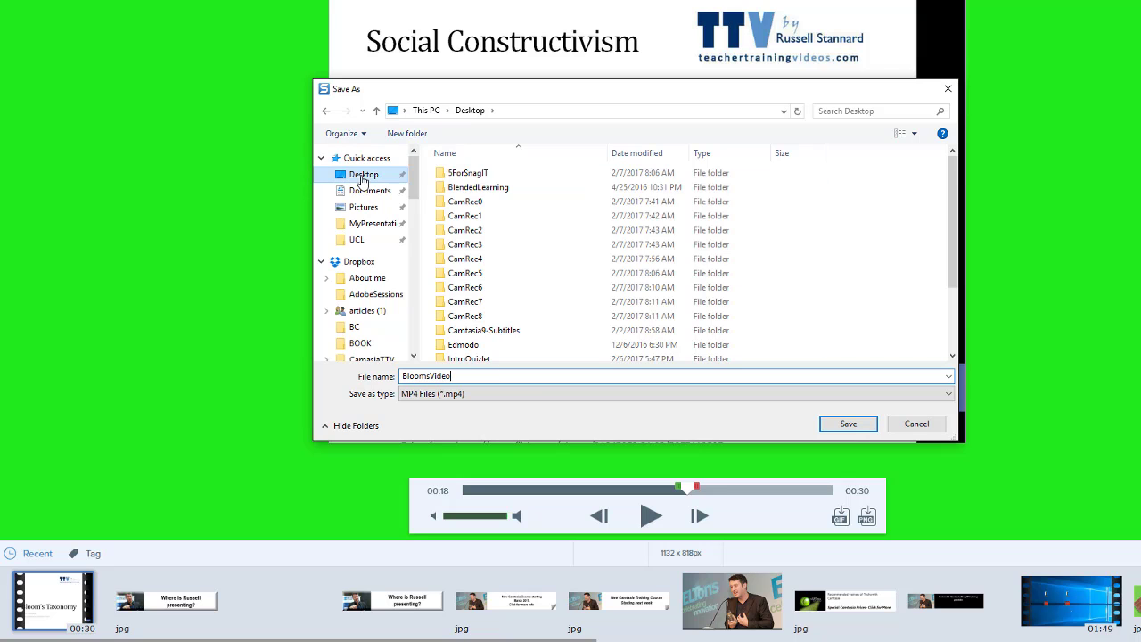
pyautogui.click(847, 423)
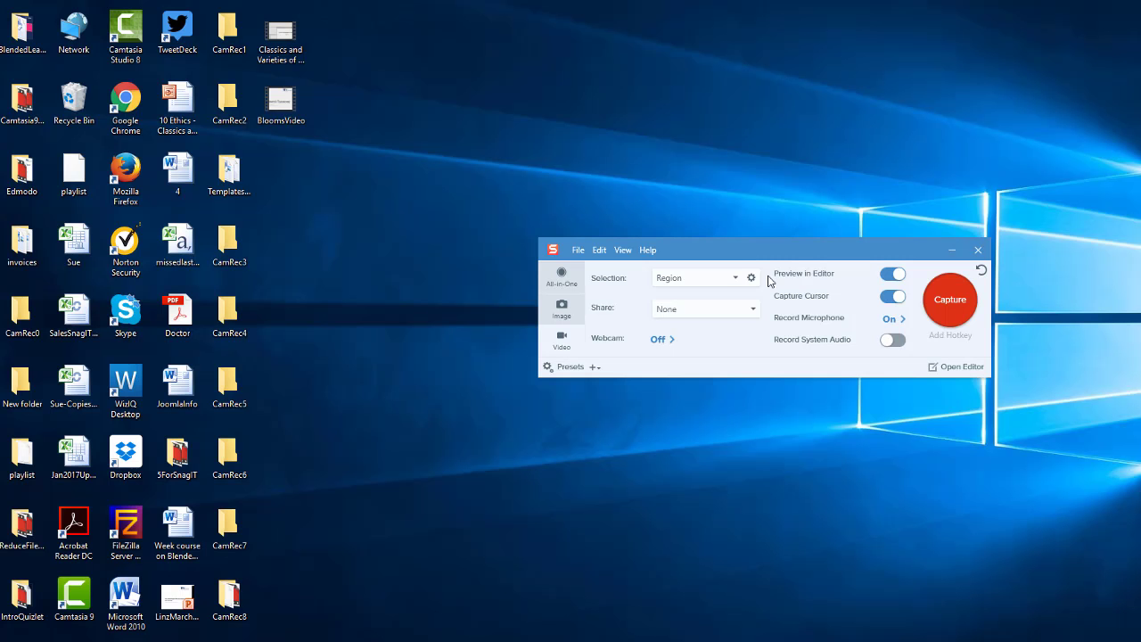
# Step: Open BloomsVideo from the desktop in Movies & TV, then pause and resume playback
pyautogui.doubleClick(279, 107)
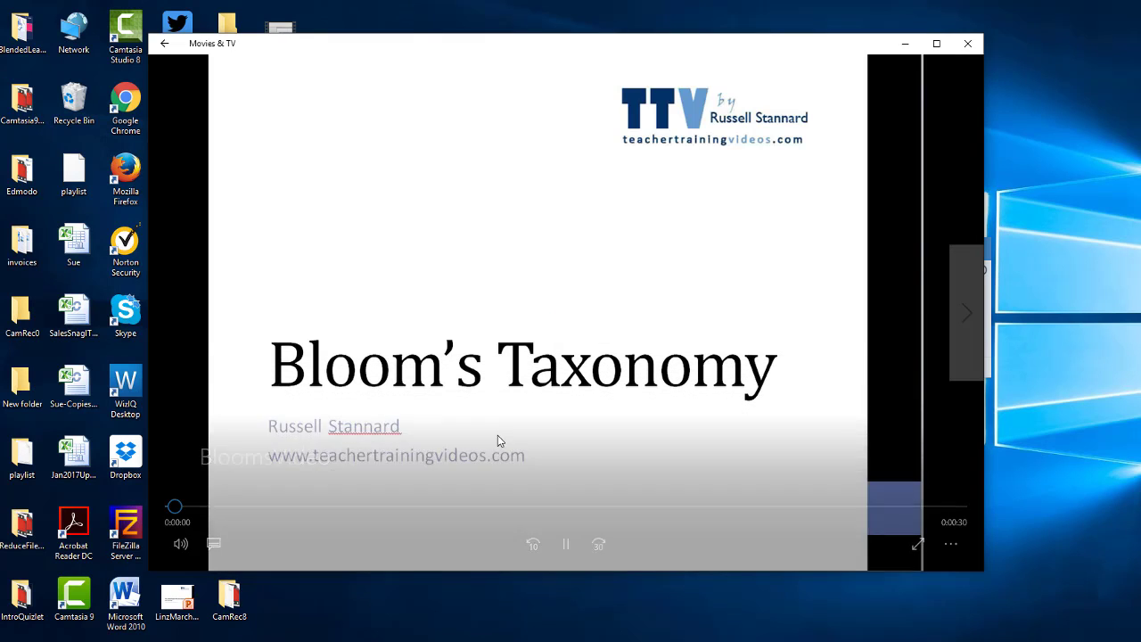
pyautogui.click(567, 548)
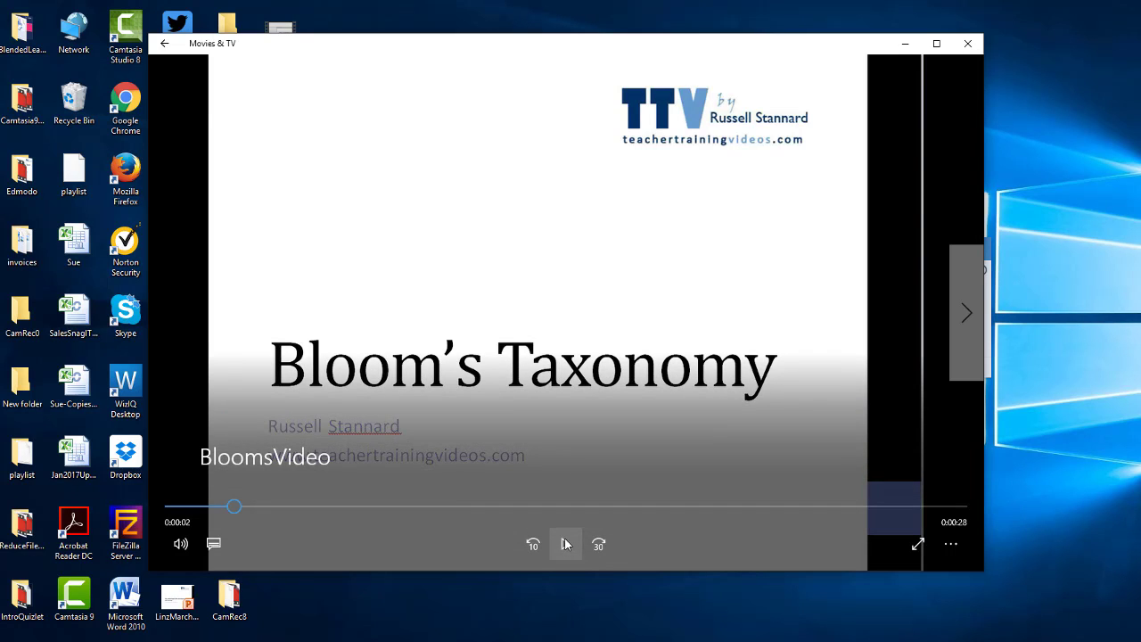
pyautogui.click(566, 544)
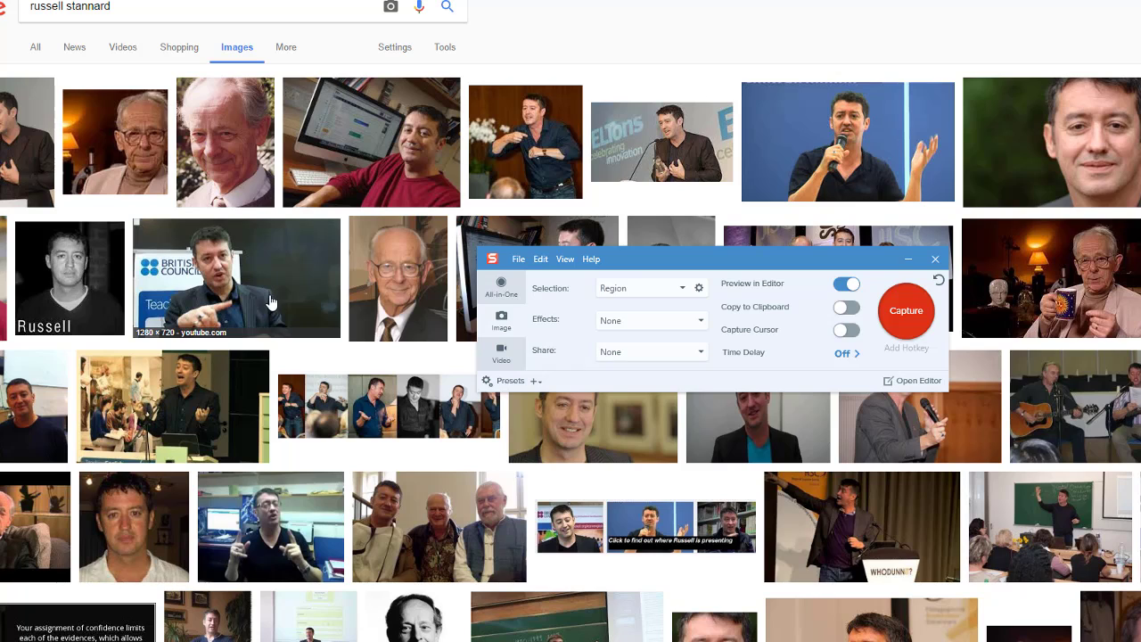
# Step: Take a still image capture of the British Council speaker photo in the search results
pyautogui.click(504, 323)
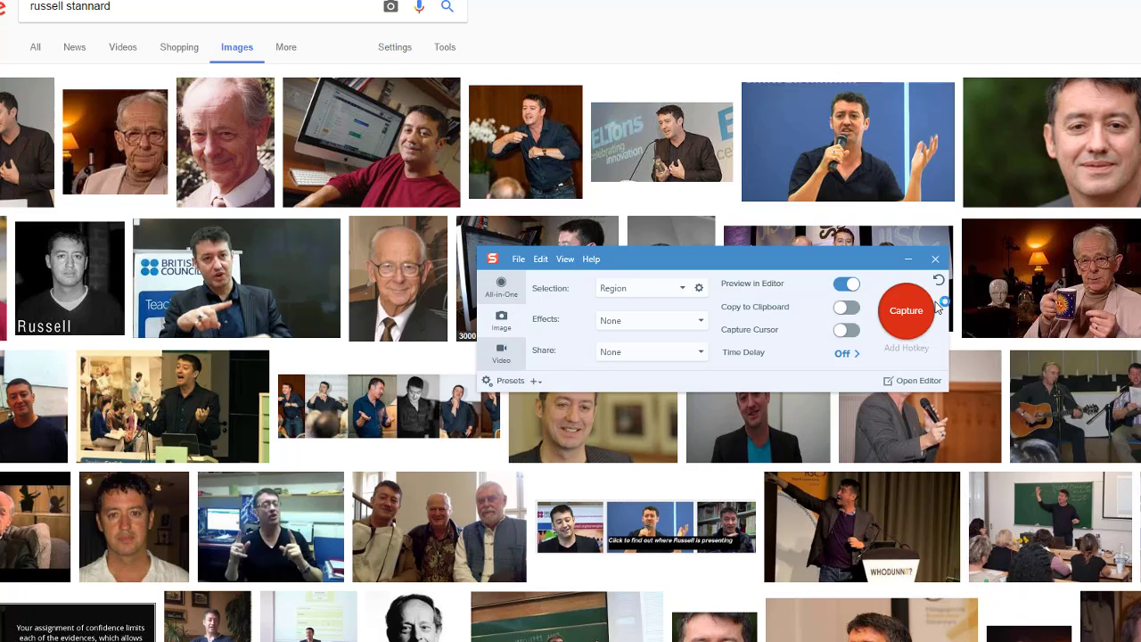
pyautogui.click(911, 308)
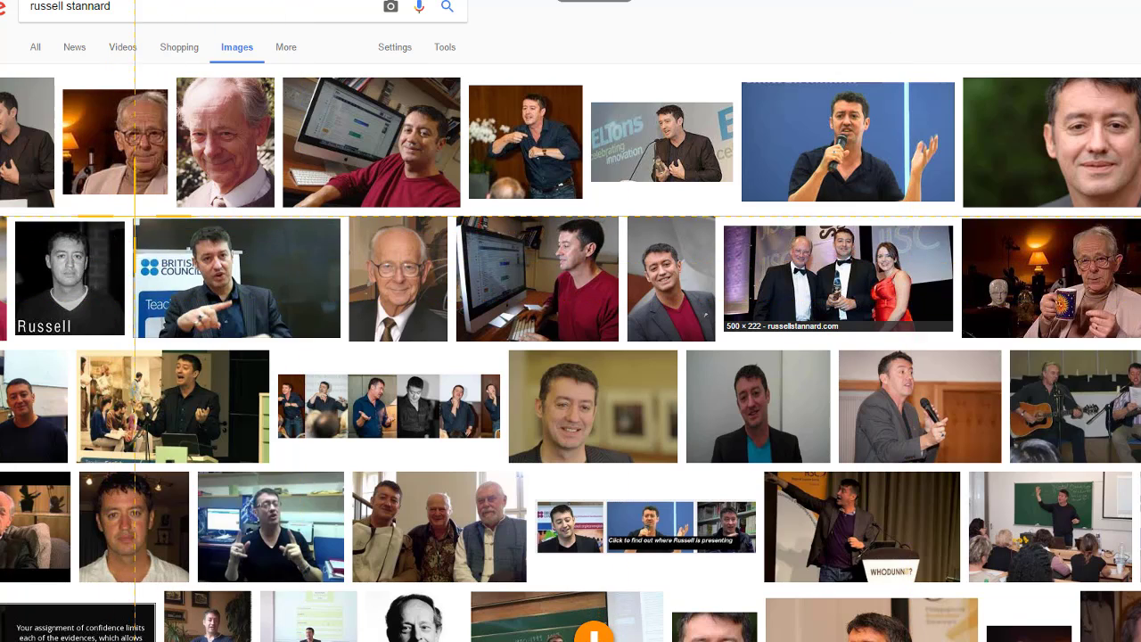
pyautogui.moveTo(142, 229); pyautogui.dragTo(299, 337)
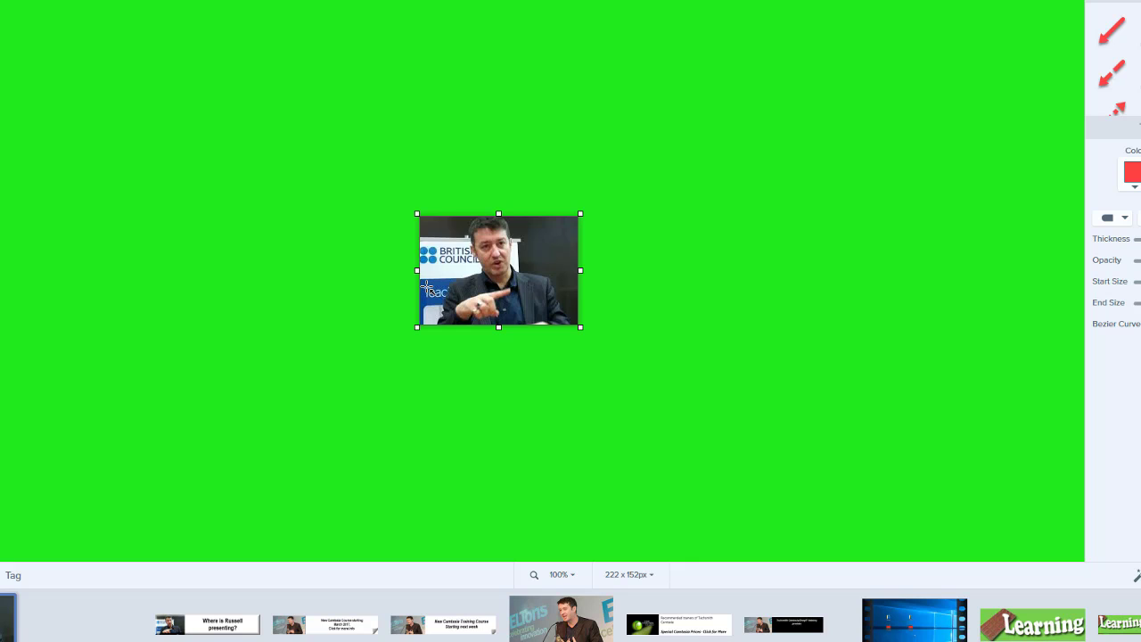
# Step: Widen the canvas rightward into an 804 × 152 px banner and fill the new area white
pyautogui.moveTo(580, 270); pyautogui.dragTo(993, 277)
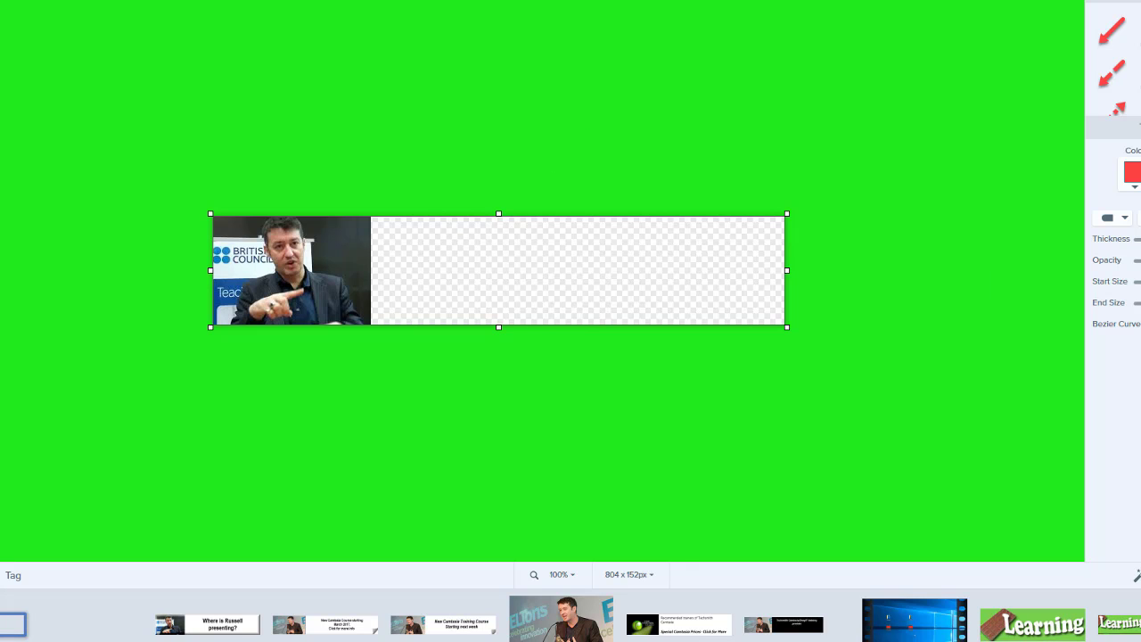
pyautogui.press('f')
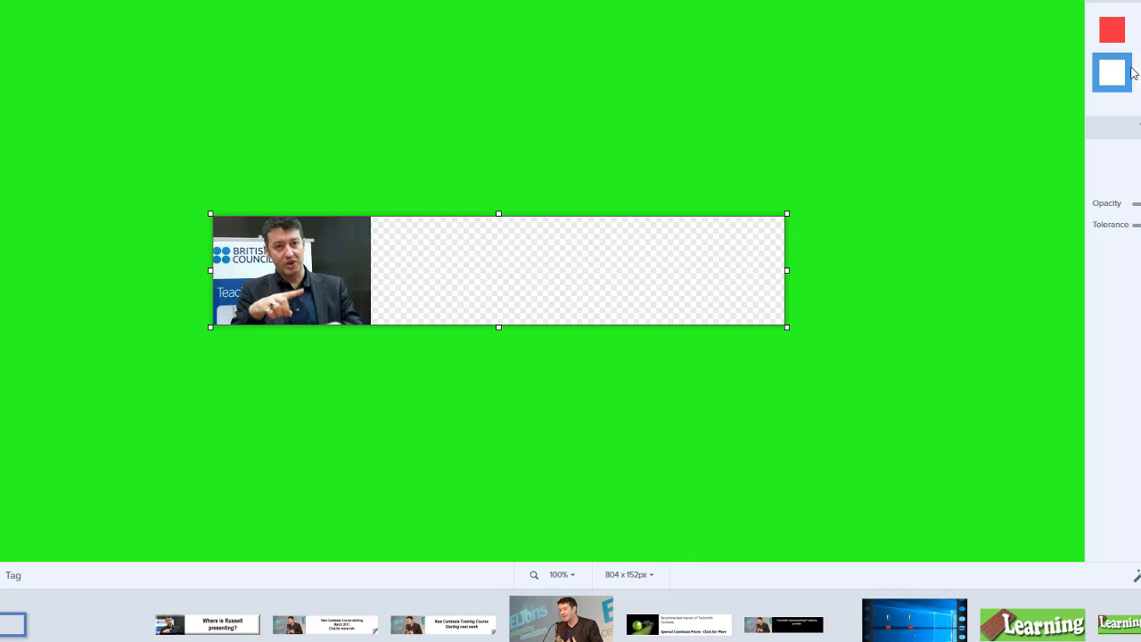
pyautogui.click(561, 275)
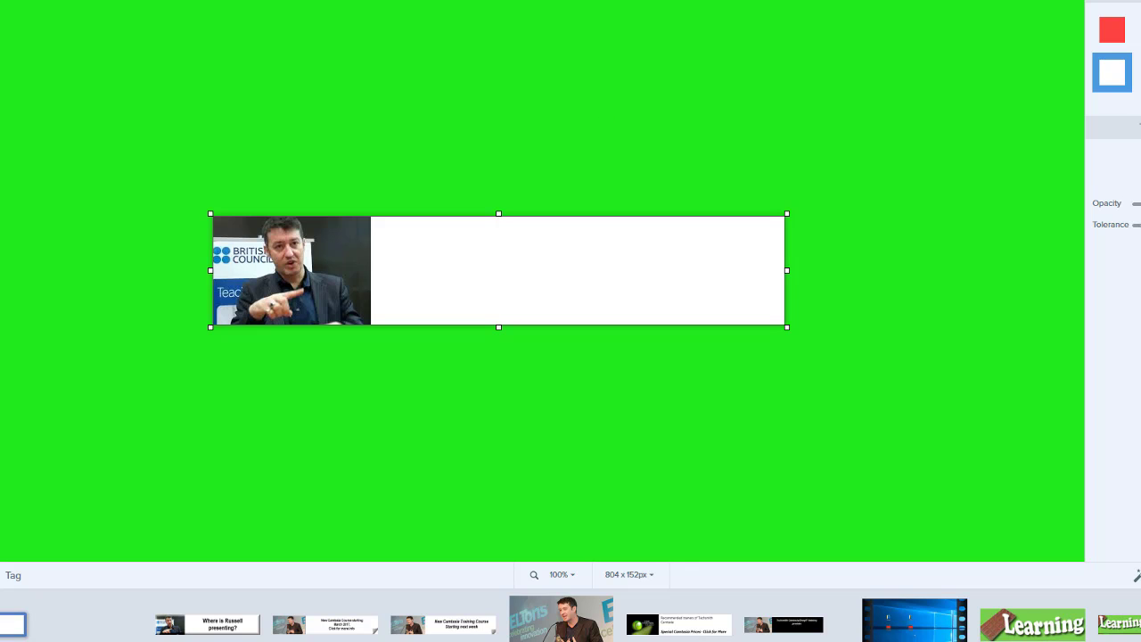
# Step: Add a size-36 caption in the white area asking where the speaker is presenting
pyautogui.click(487, 7)
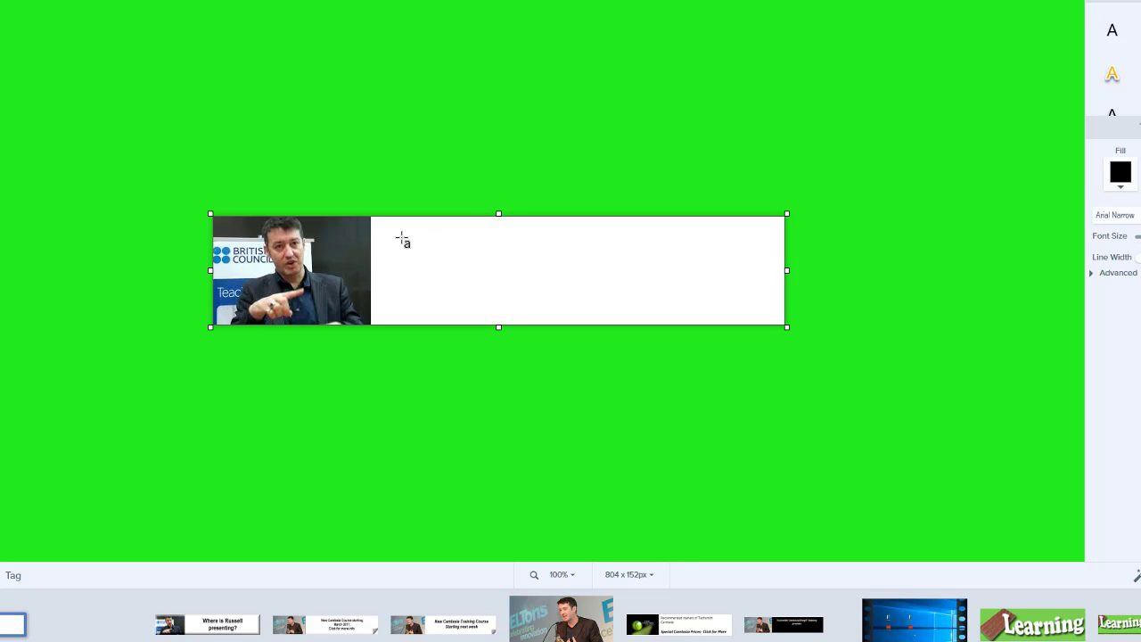
pyautogui.moveTo(395, 235); pyautogui.dragTo(768, 312)
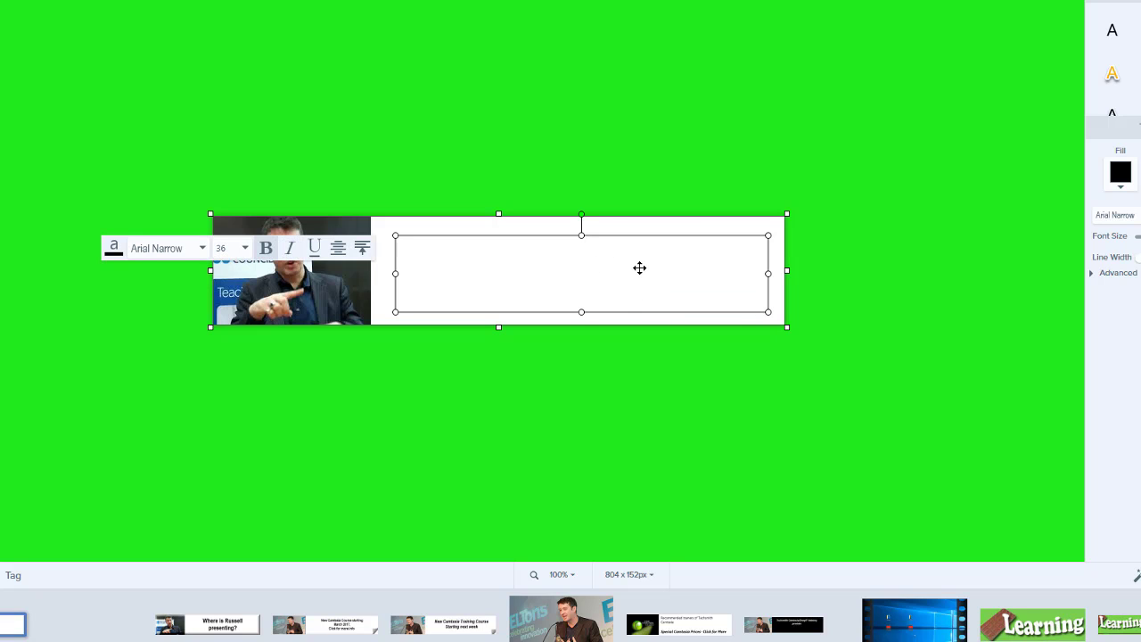
pyautogui.click(245, 249)
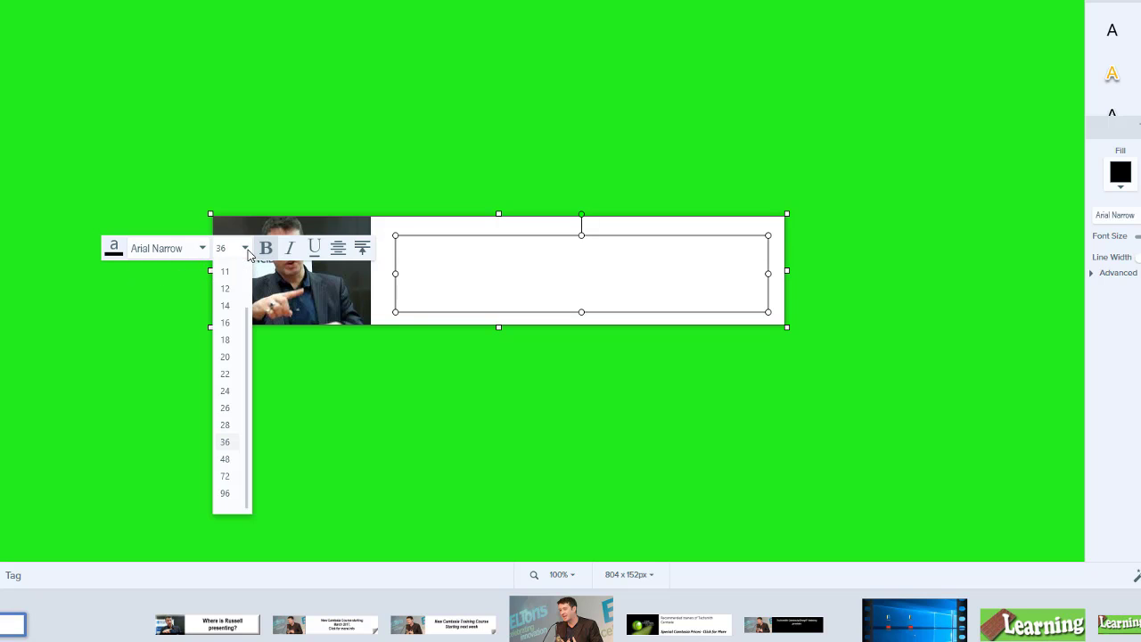
pyautogui.click(225, 442)
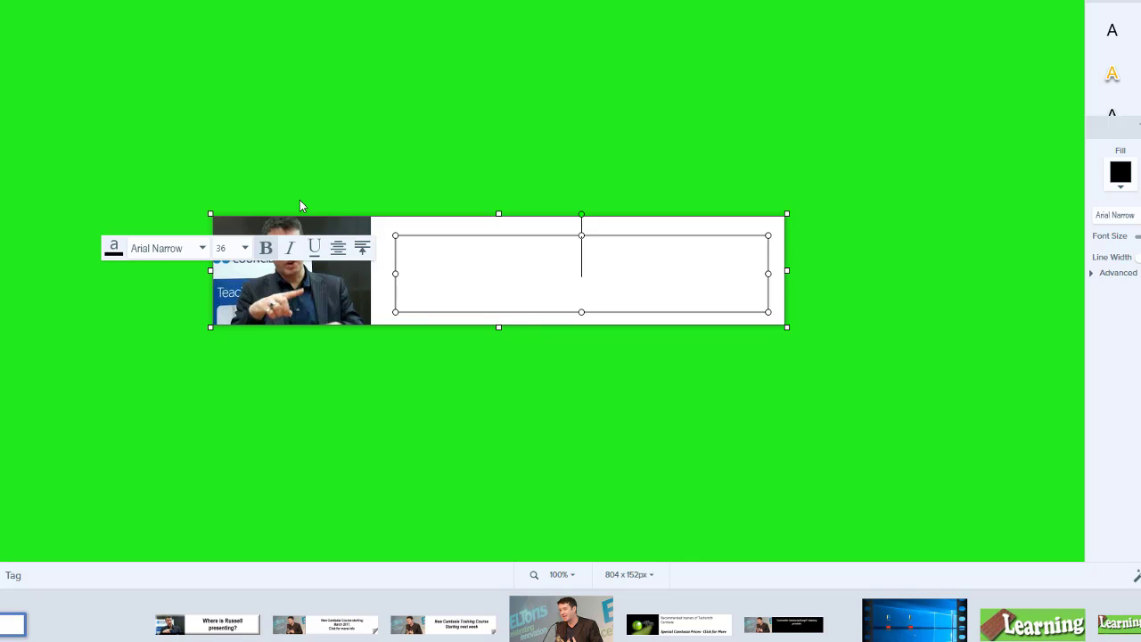
pyautogui.moveTo(595, 256); pyautogui.dragTo(598, 257)
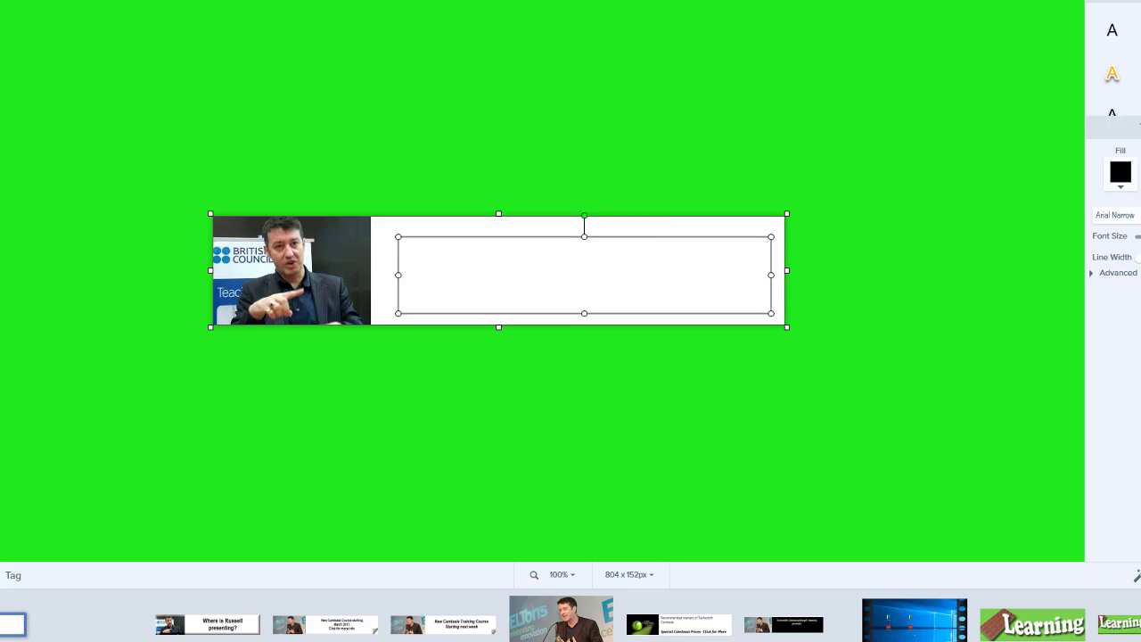
pyautogui.moveTo(568, 271); pyautogui.dragTo(567, 273)
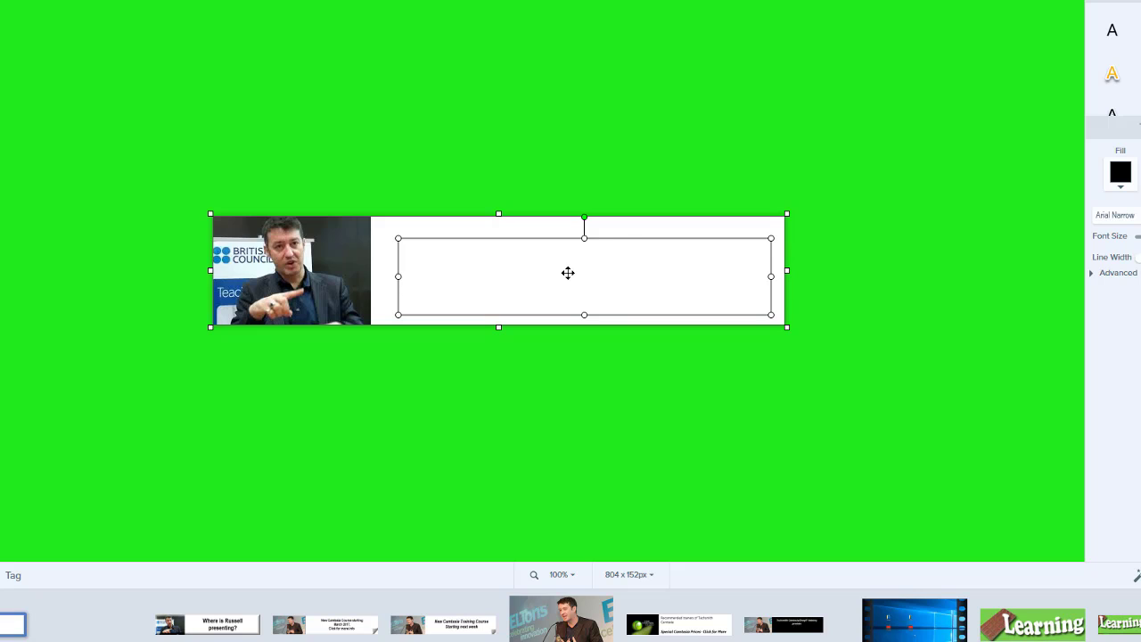
pyautogui.write('Where is Russell presenting')
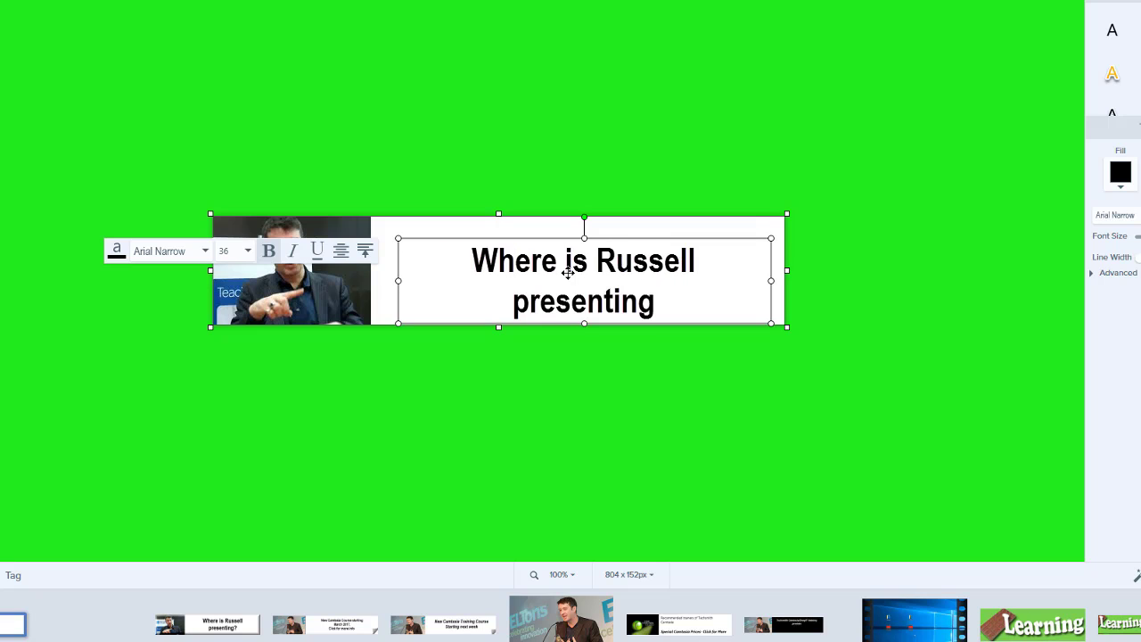
pyautogui.write('?')
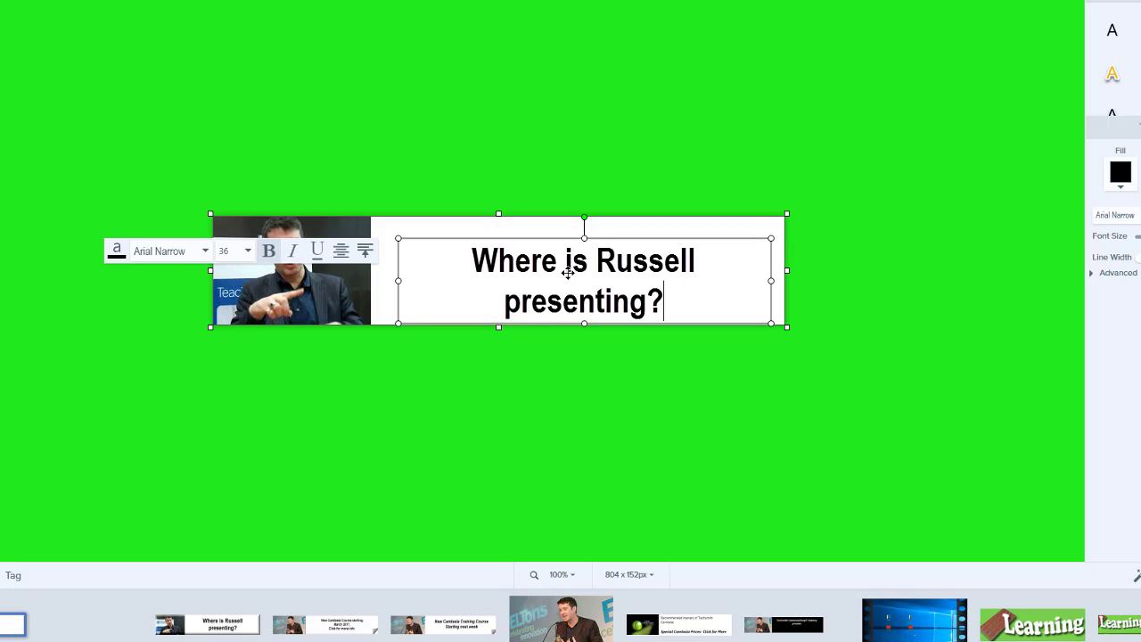
pyautogui.click(431, 233)
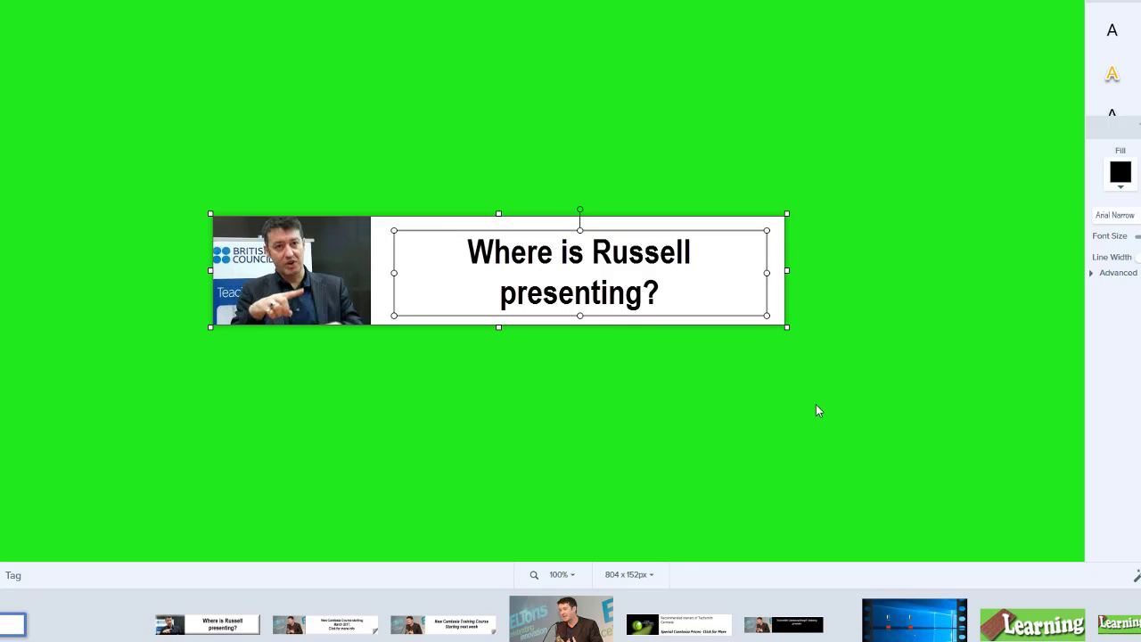
# Step: Apply the Bevel edge effect to the banner and bring up the Save As dialog
pyautogui.click(1137, 575)
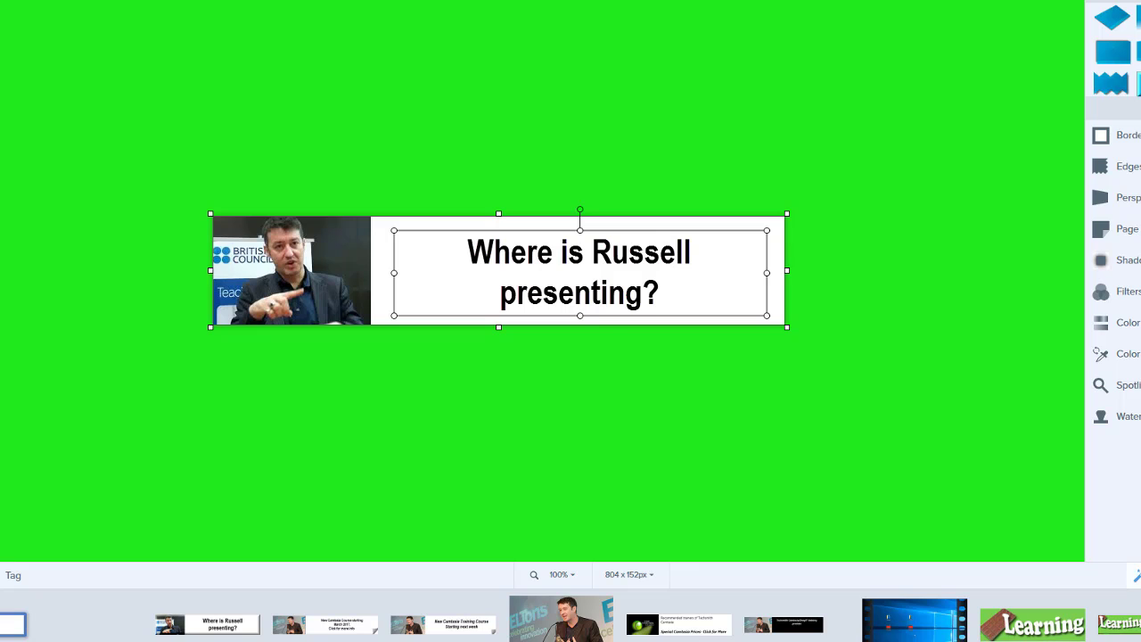
pyautogui.click(1138, 82)
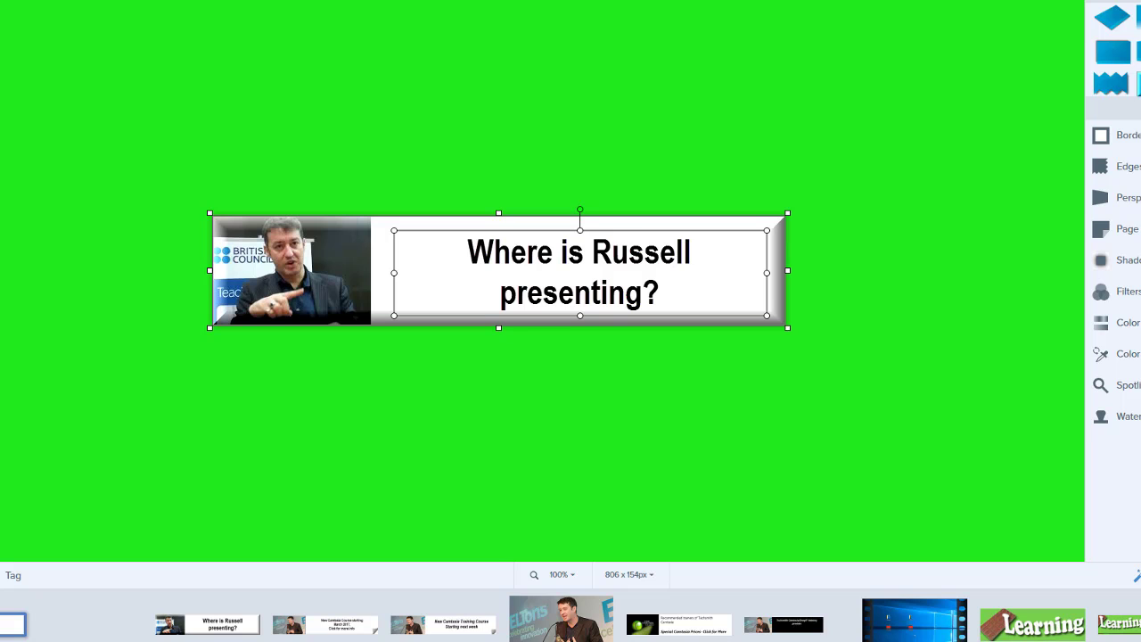
pyautogui.hotkey('alt', 'f')
pyautogui.press('Down')
pyautogui.press('Return')
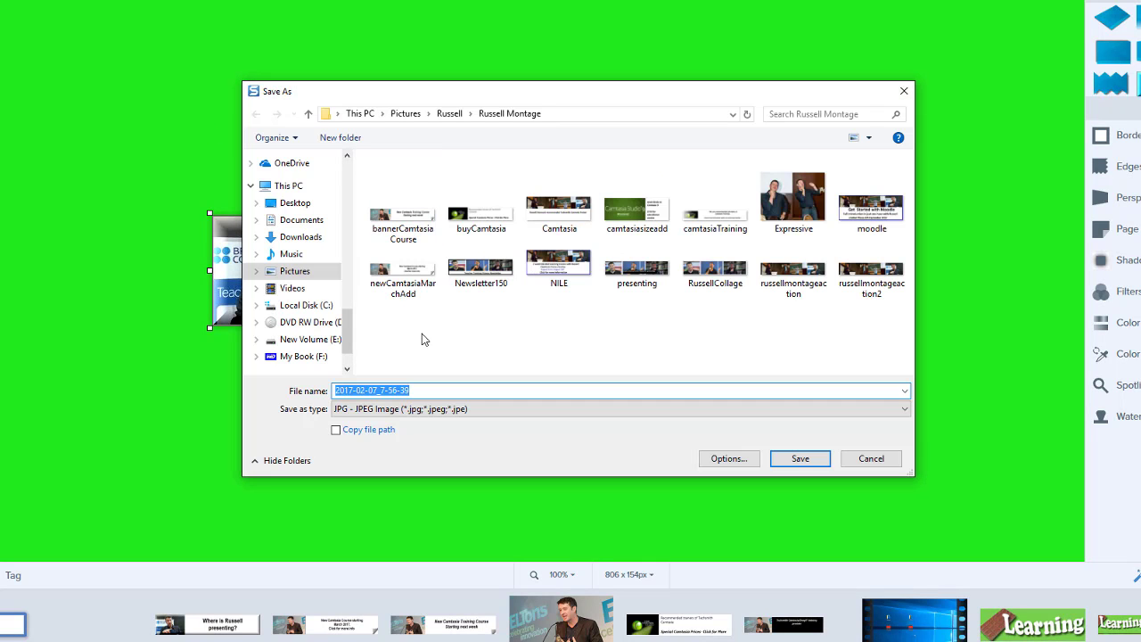
# Step: Save the banner as JPEG file presentingBanner in the Pictures montage folder
pyautogui.click(294, 271)
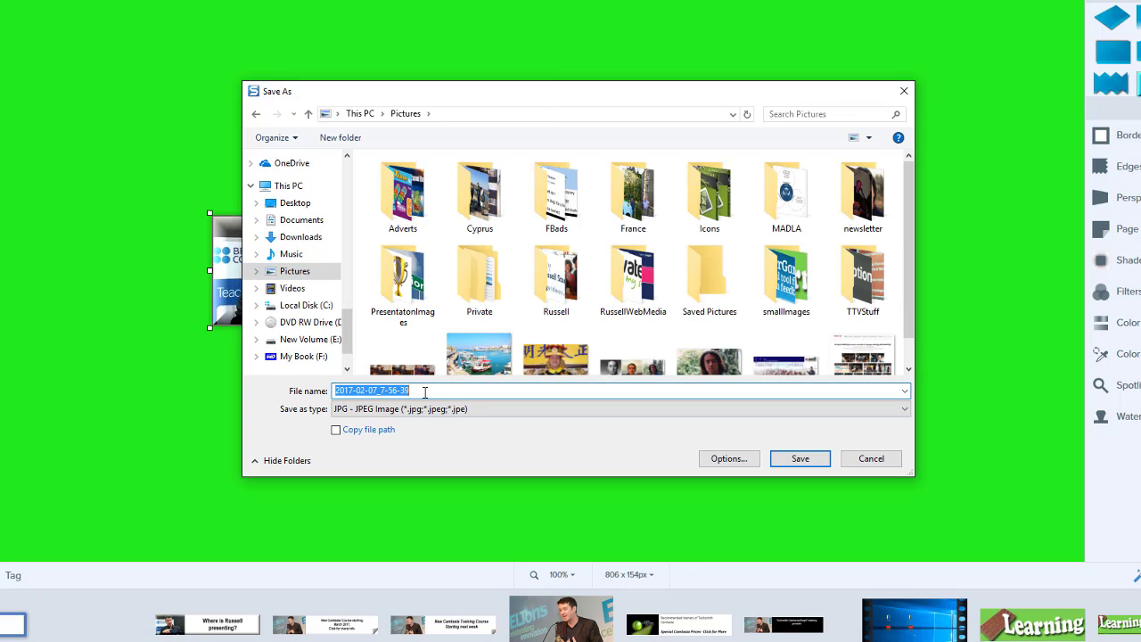
pyautogui.press('BackSpace')
pyautogui.write('pre')
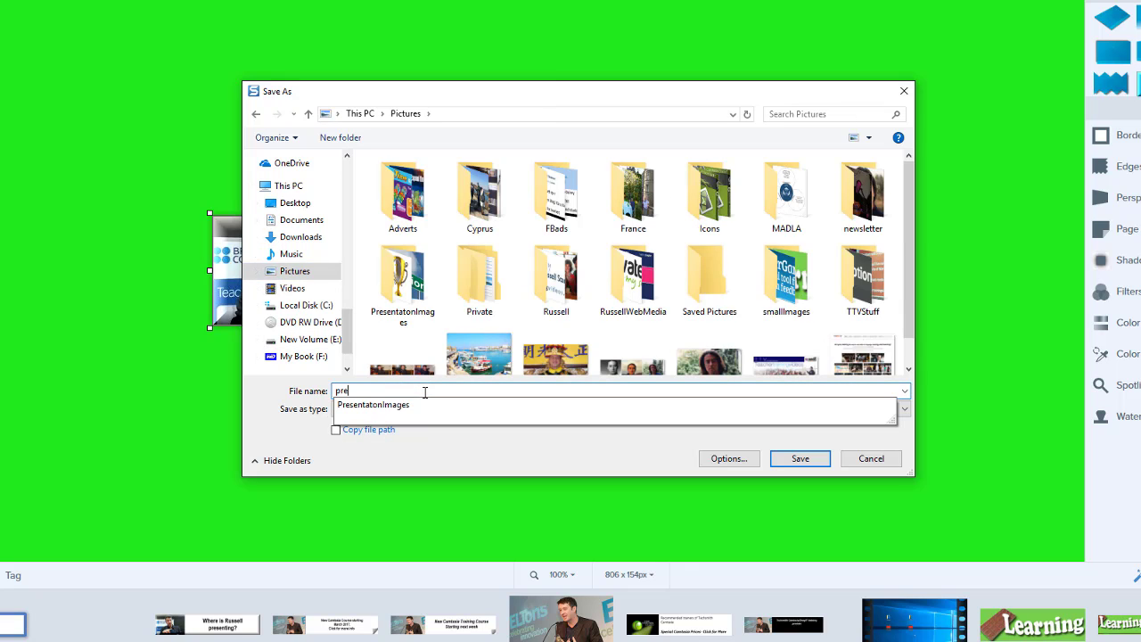
pyautogui.write('sentingBanner')
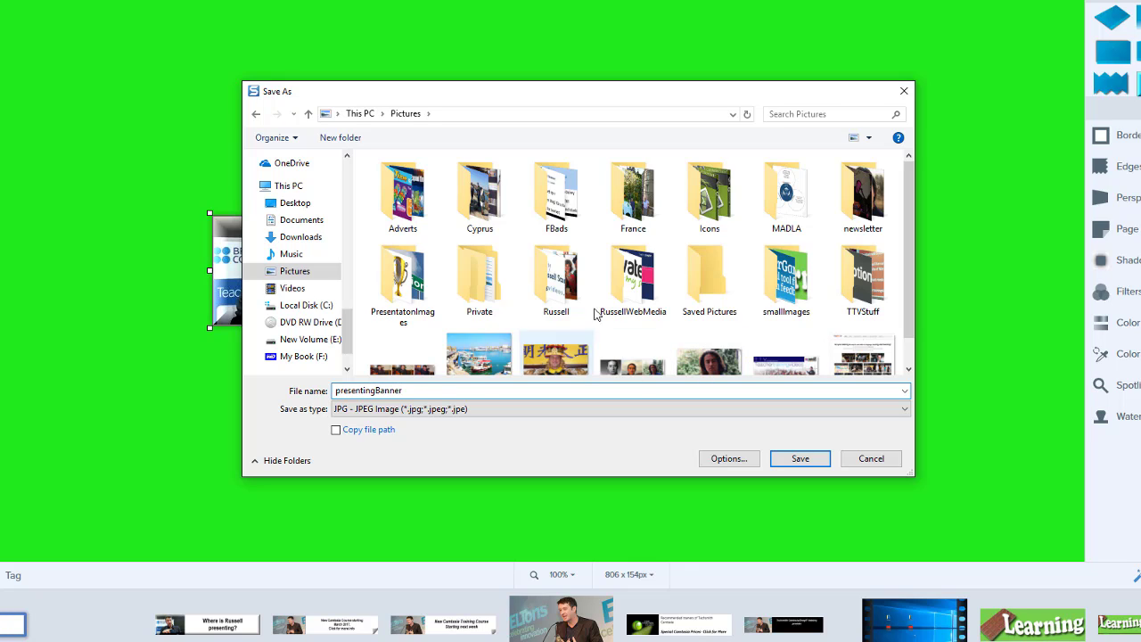
pyautogui.doubleClick(557, 284)
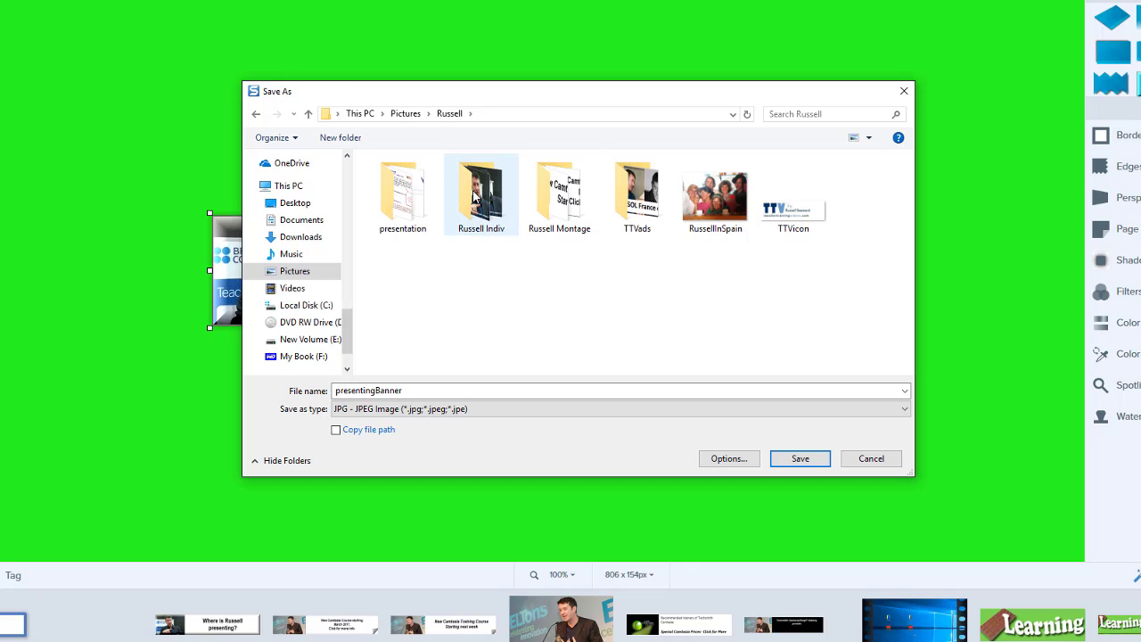
pyautogui.doubleClick(560, 201)
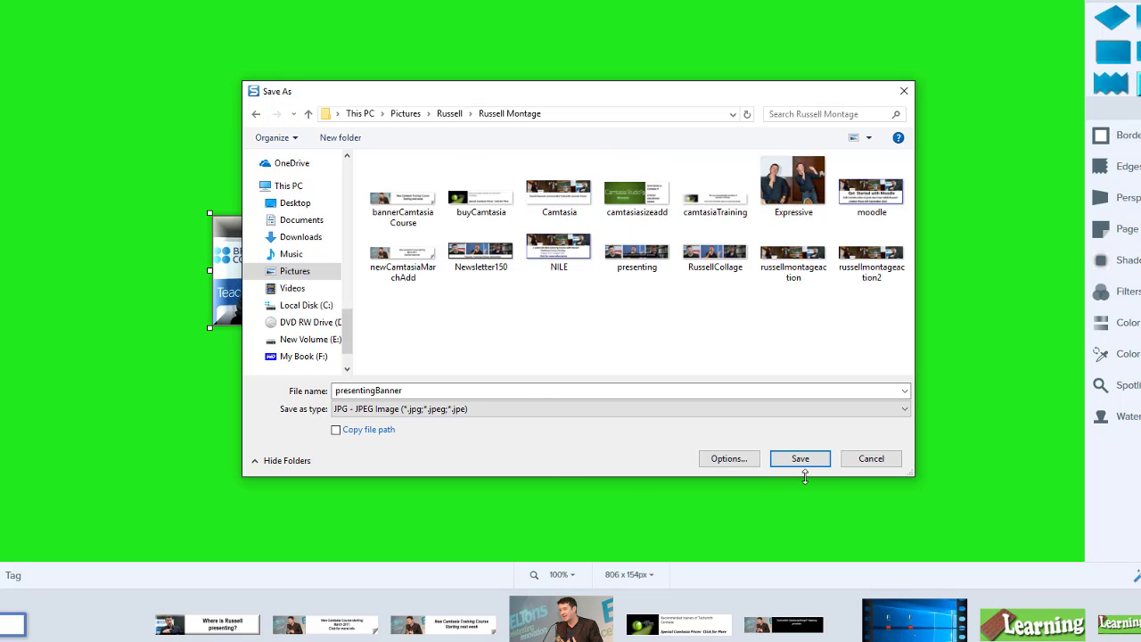
pyautogui.click(905, 409)
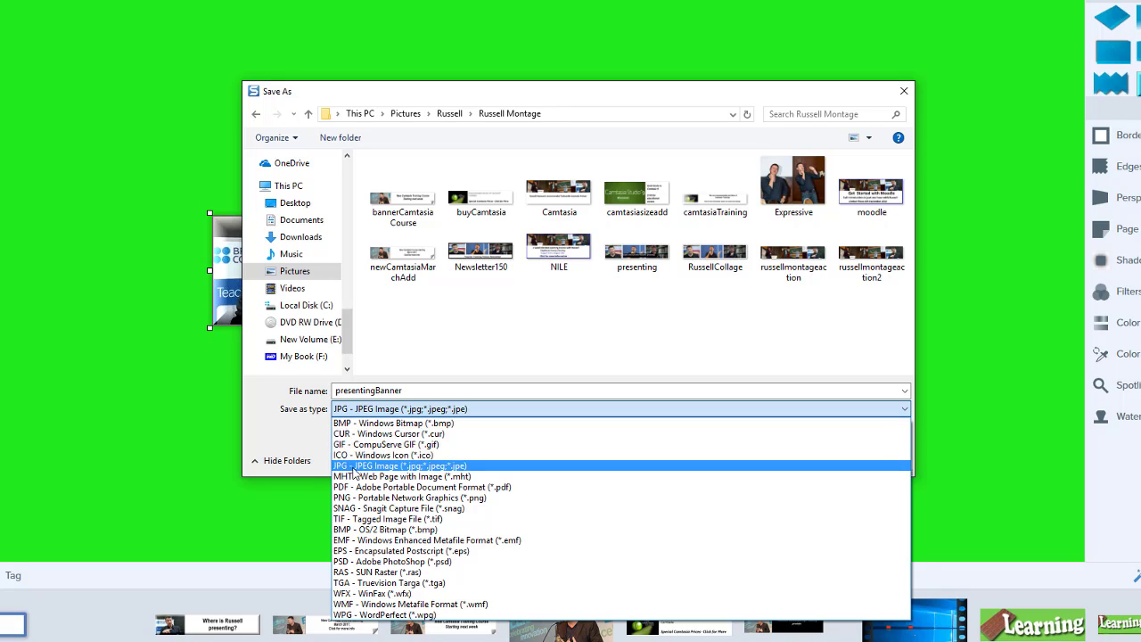
pyautogui.click(356, 467)
pyautogui.click(799, 461)
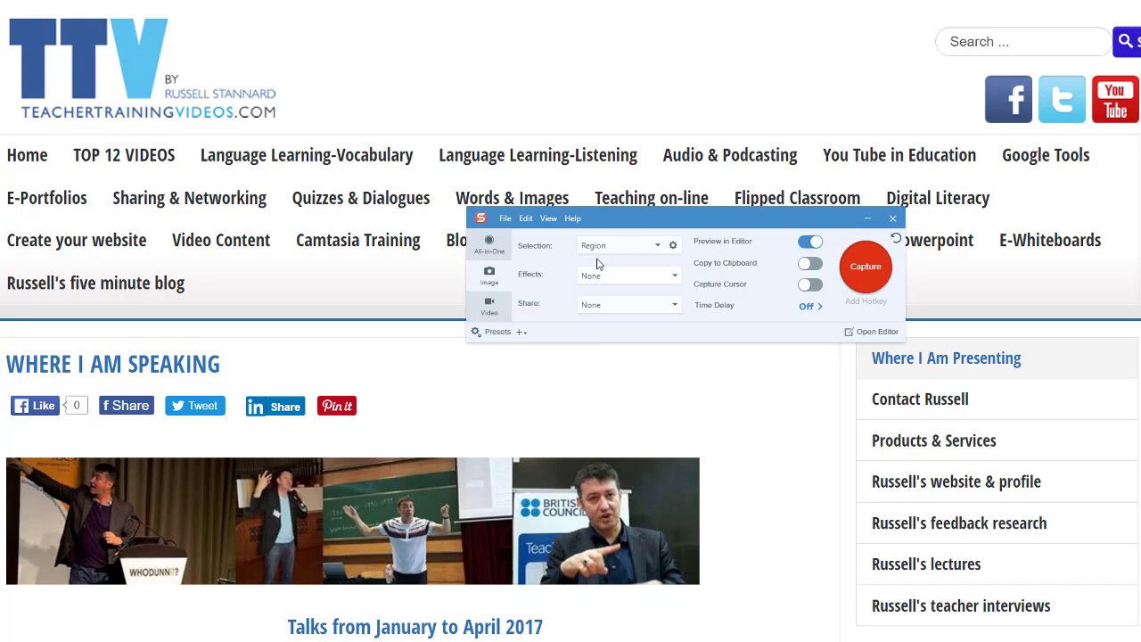
# Step: Capture the full Where I Am Speaking page as a 1903 × 2273 px scrolling-window capture
pyautogui.click(657, 247)
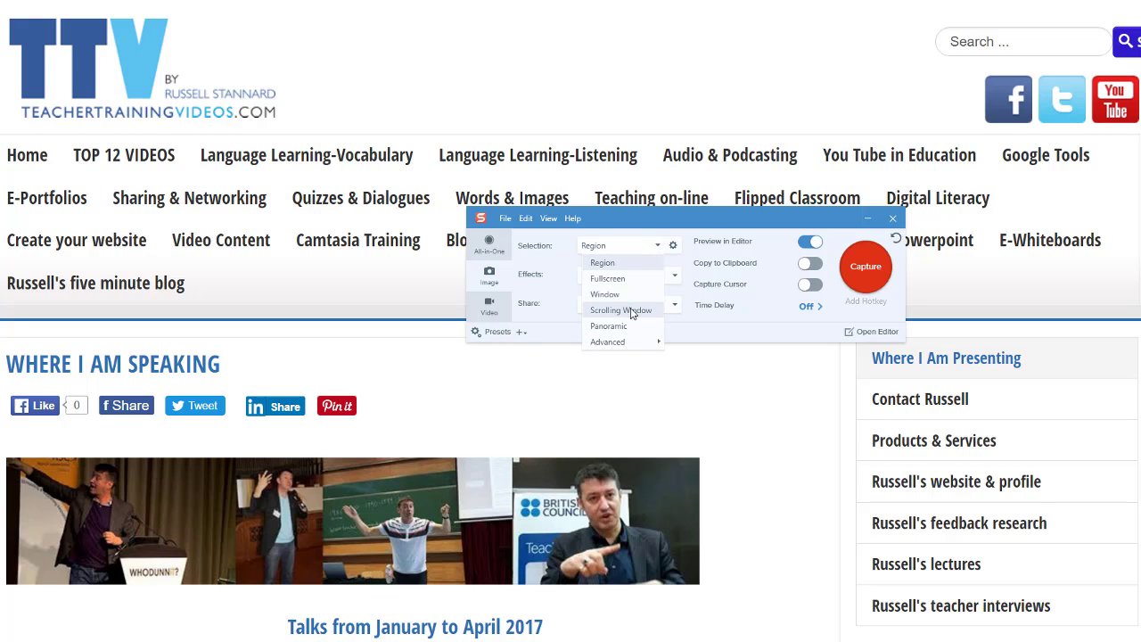
pyautogui.click(620, 310)
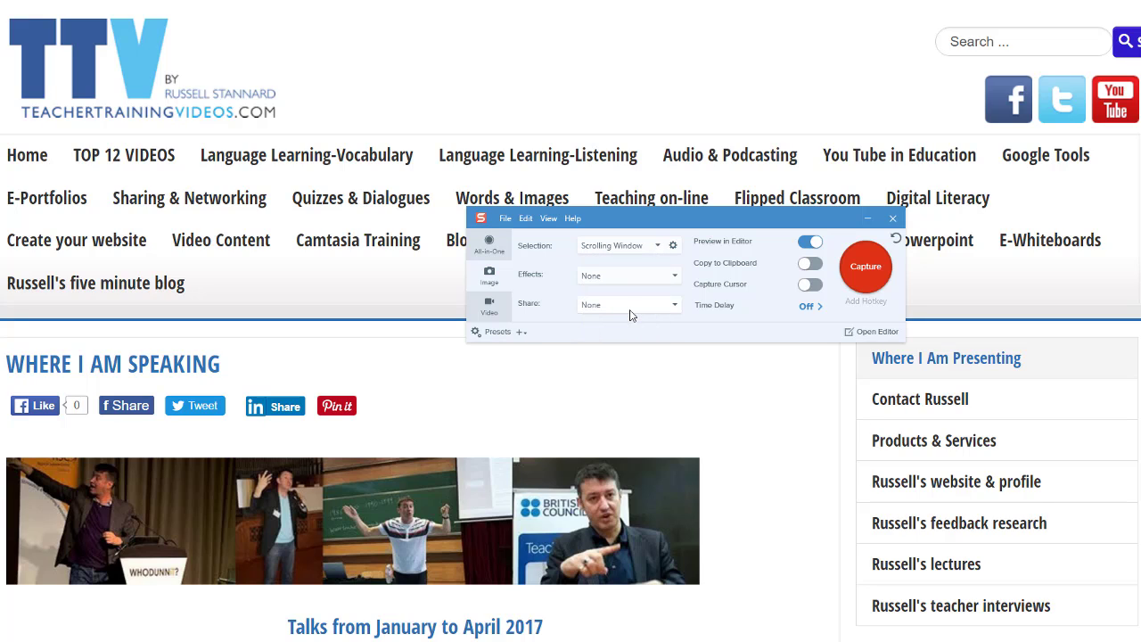
pyautogui.click(862, 264)
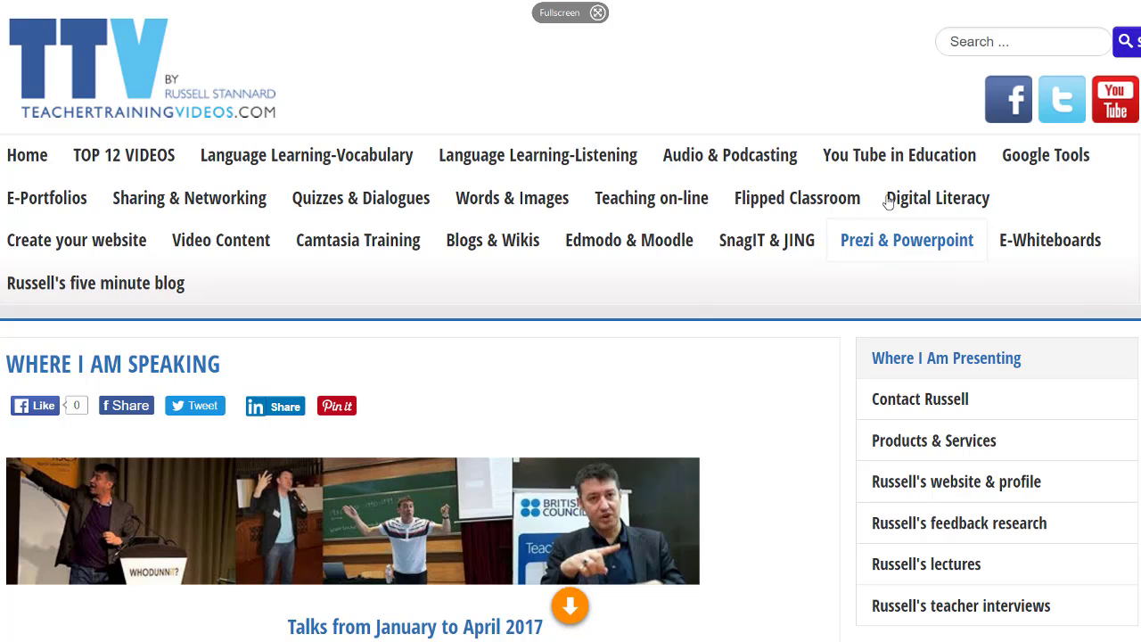
pyautogui.click(570, 604)
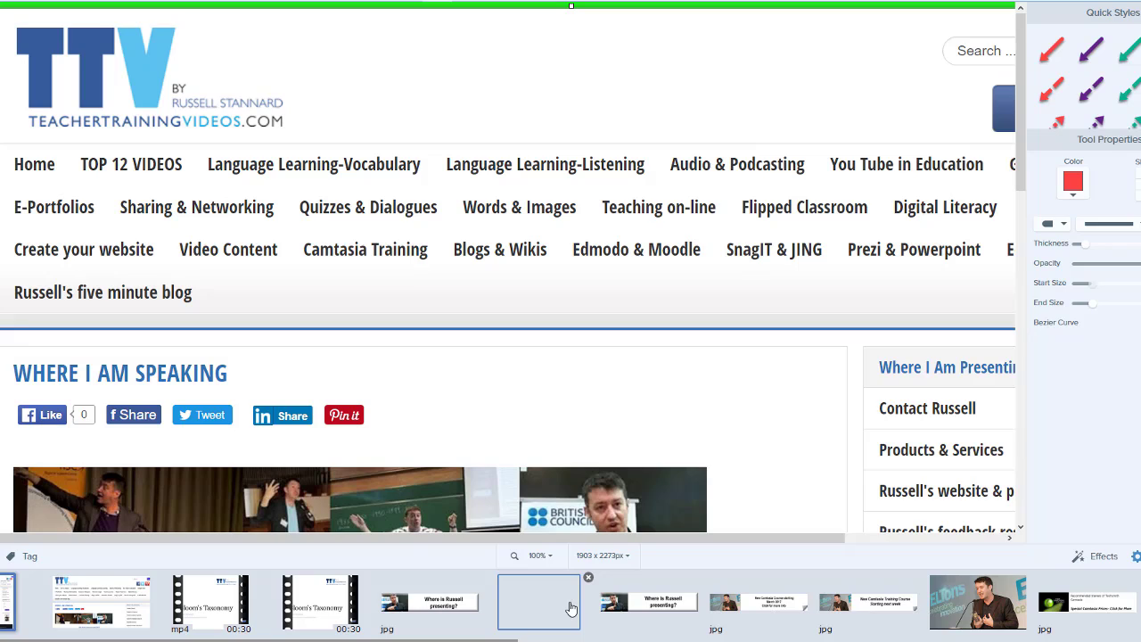
# Step: Resize the page capture from 1903 to 1000 px wide, giving 1000 × 1194 px
pyautogui.moveTo(1019, 147); pyautogui.dragTo(1025, 100)
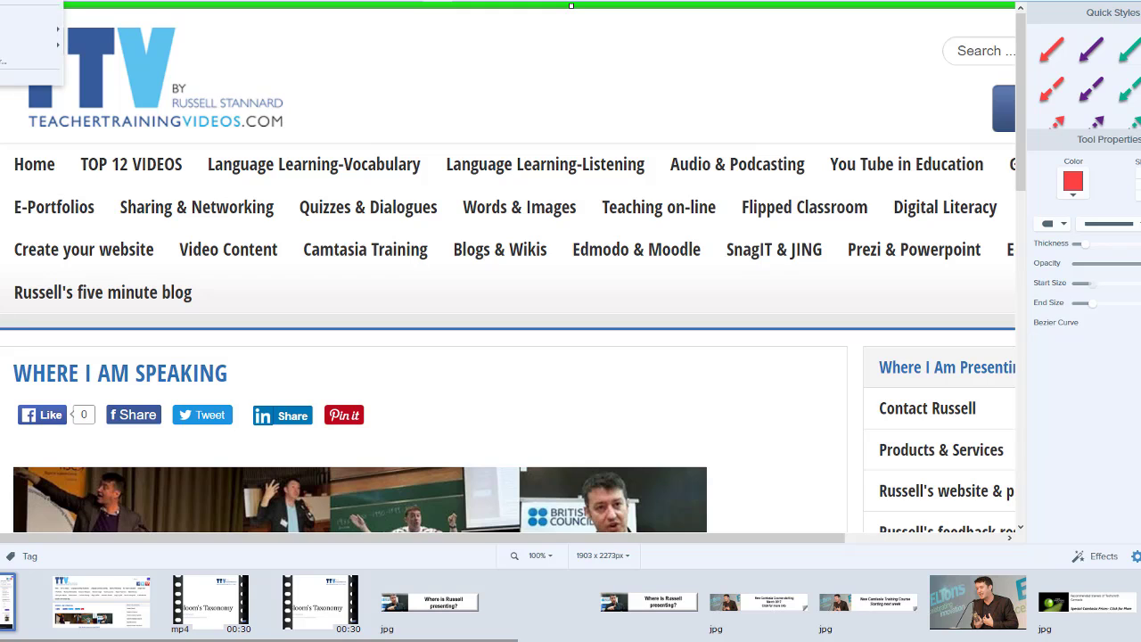
pyautogui.click(603, 556)
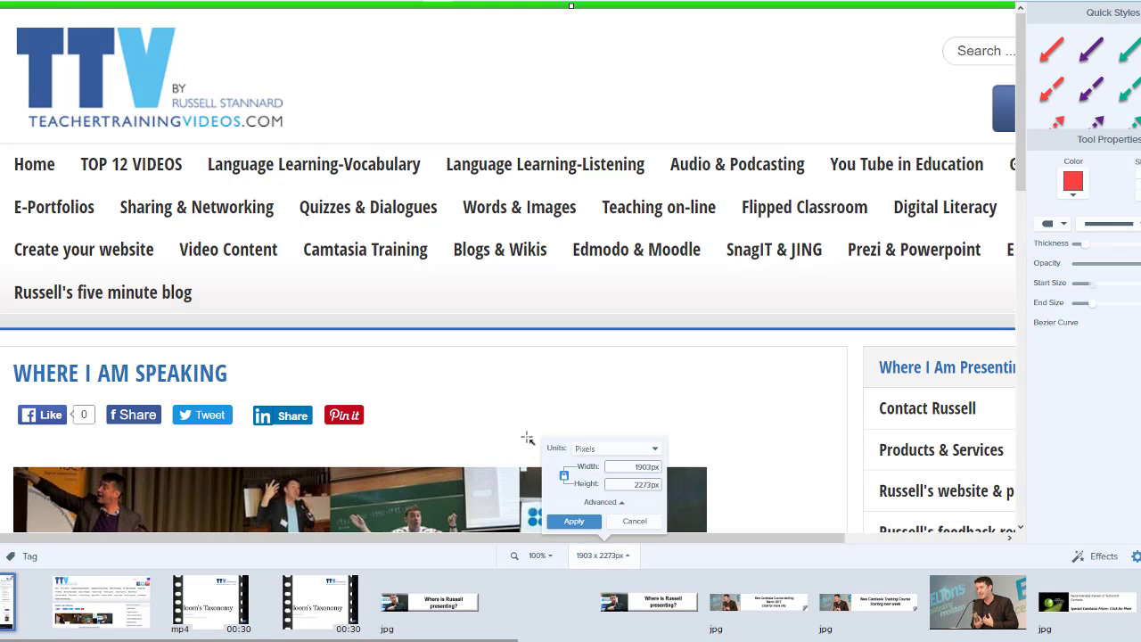
pyautogui.doubleClick(648, 470)
pyautogui.write('1000')
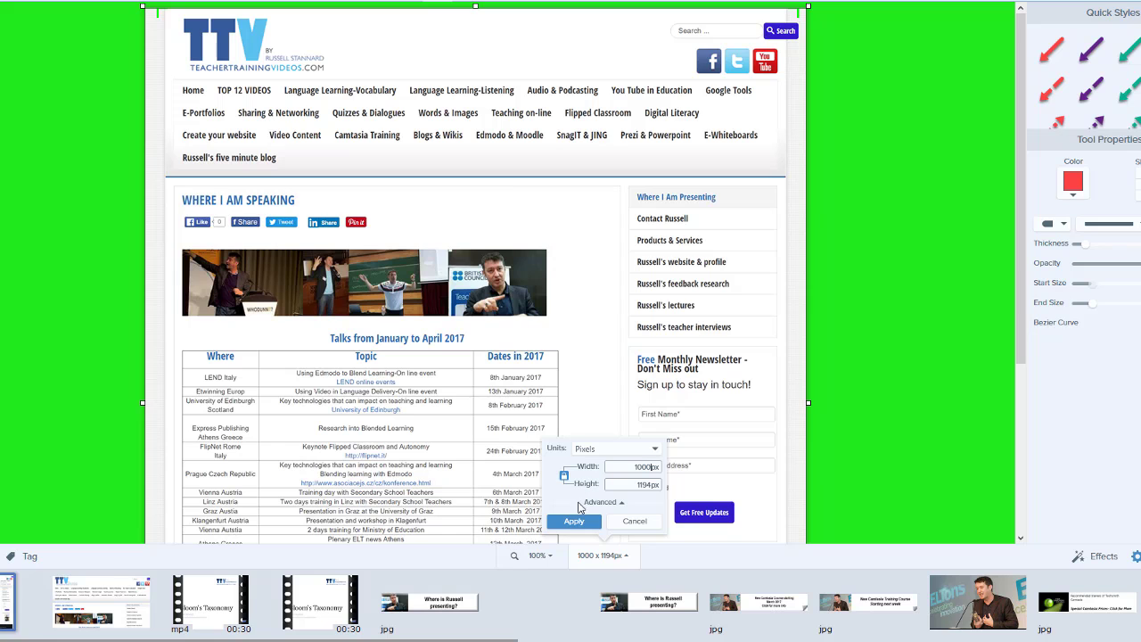
pyautogui.click(574, 523)
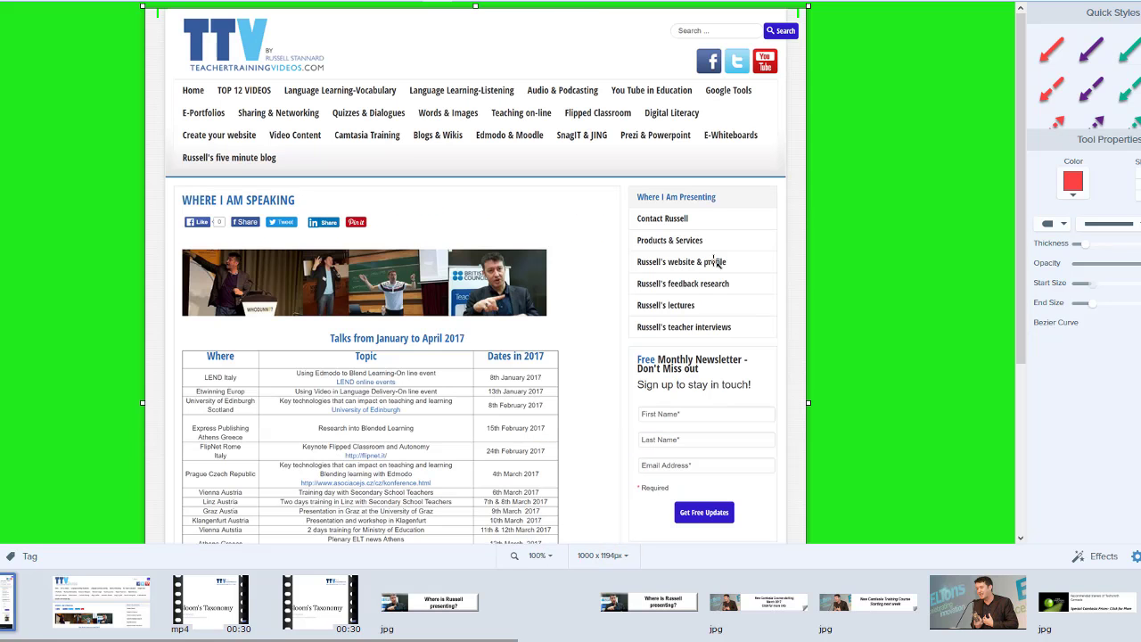
# Step: Draw a red arrow from the blog link toward the sidebar, deleting the misplaced one
pyautogui.moveTo(1021, 203); pyautogui.dragTo(1013, 232)
pyautogui.click(1052, 50)
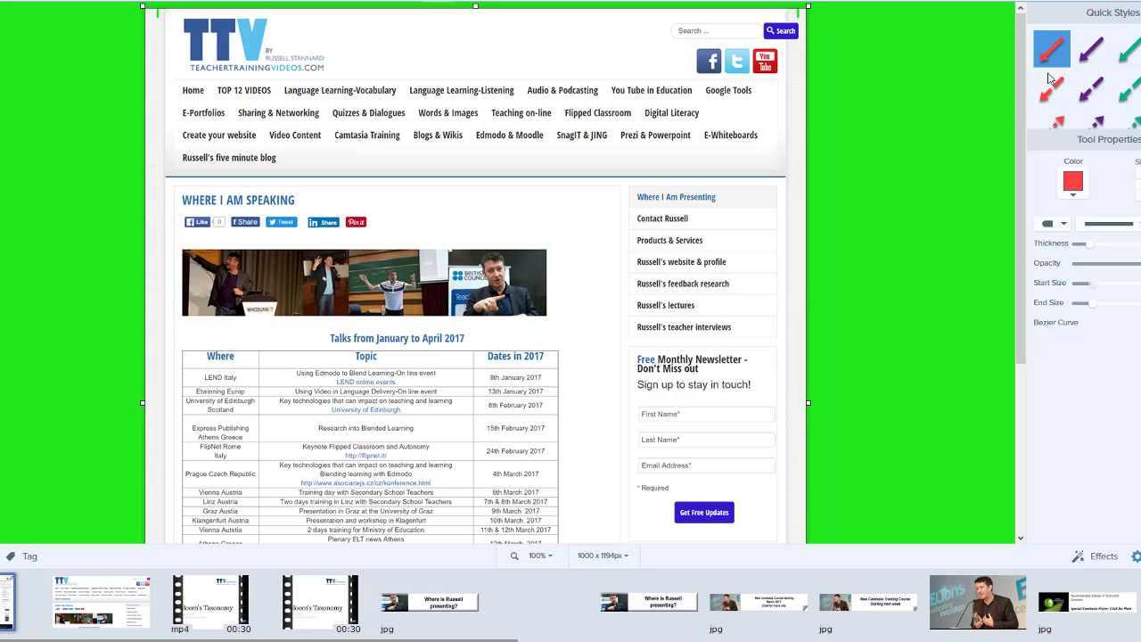
pyautogui.moveTo(579, 187)
pyautogui.mouseDown()
pyautogui.moveTo(450, 248)
pyautogui.moveTo(436, 272)
pyautogui.mouseUp()
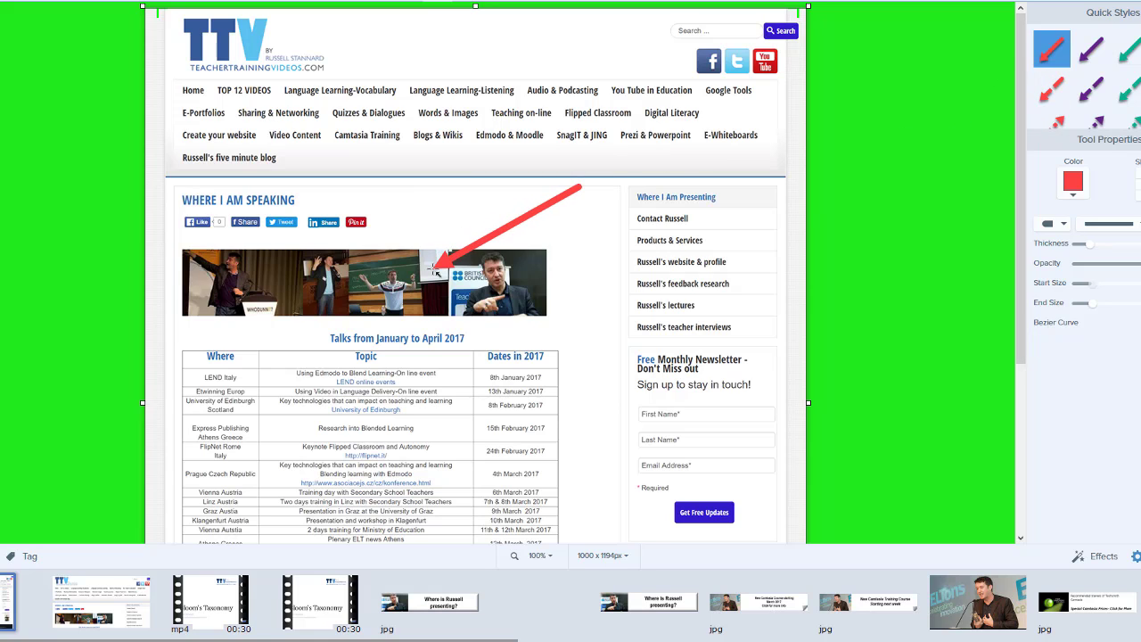
pyautogui.click(526, 218)
pyautogui.press('Delete')
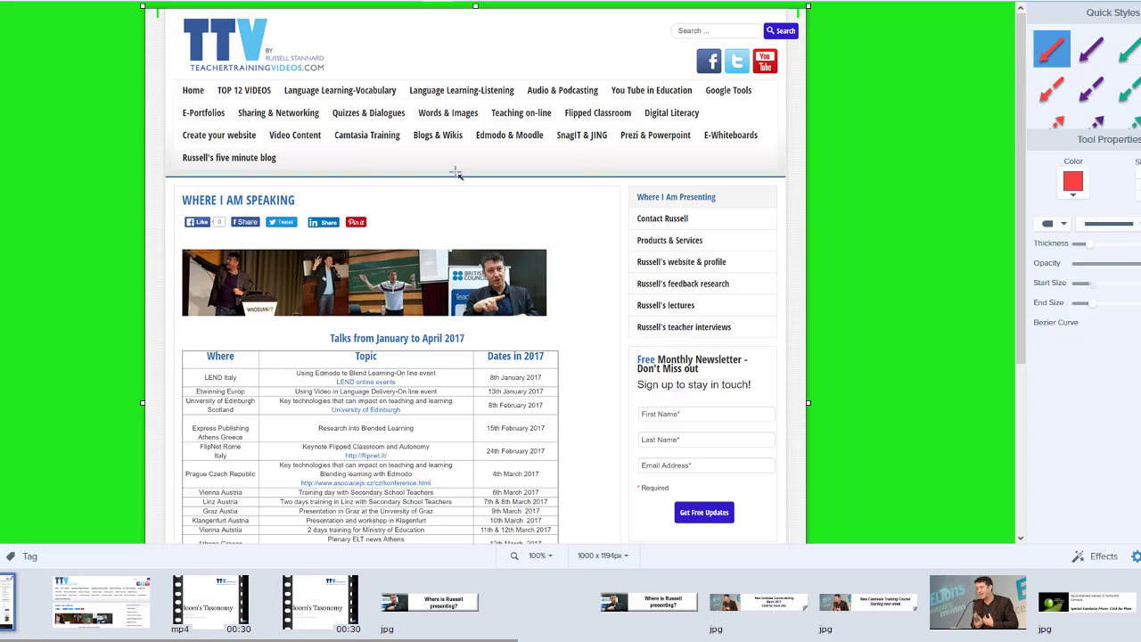
pyautogui.moveTo(294, 170); pyautogui.dragTo(526, 209)
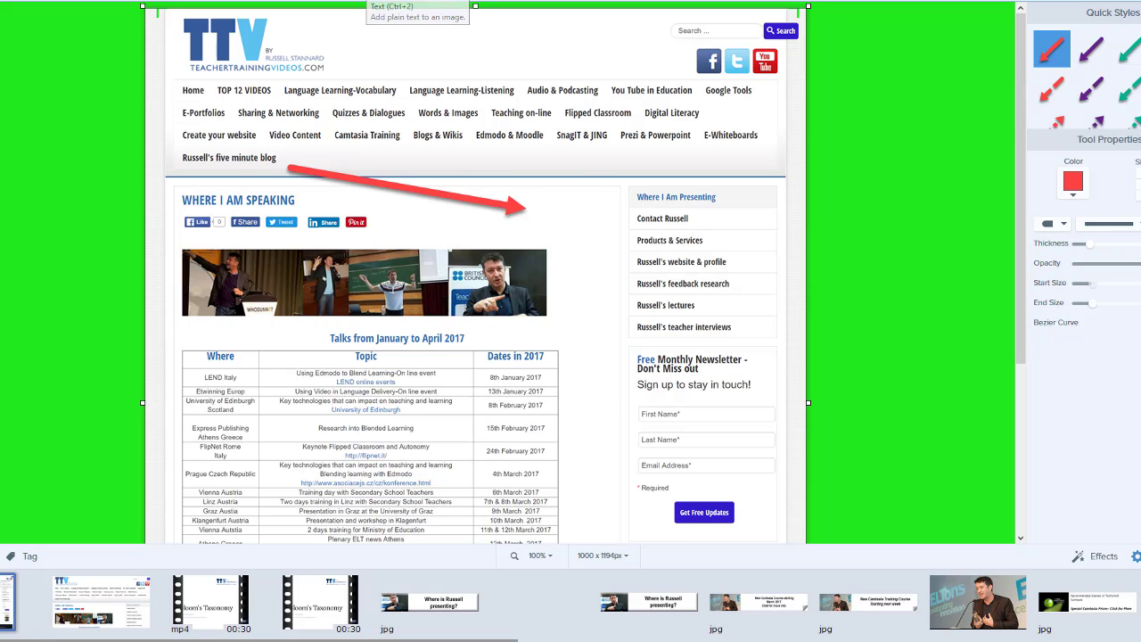
# Step: Add the text label 'My blog' at the arrow's tip
pyautogui.click(370, 1)
pyautogui.moveTo(536, 176); pyautogui.dragTo(729, 239)
pyautogui.write('My blog')
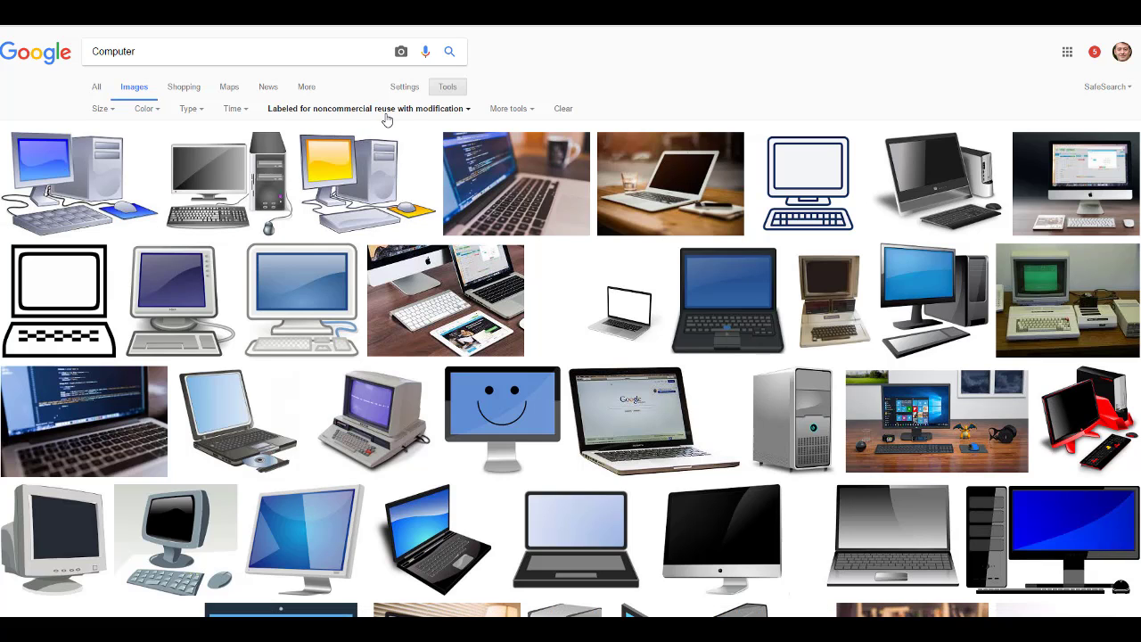
# Step: Preview the first computer clip-art result and capture it as a 904 × 624 px image
pyautogui.click(74, 193)
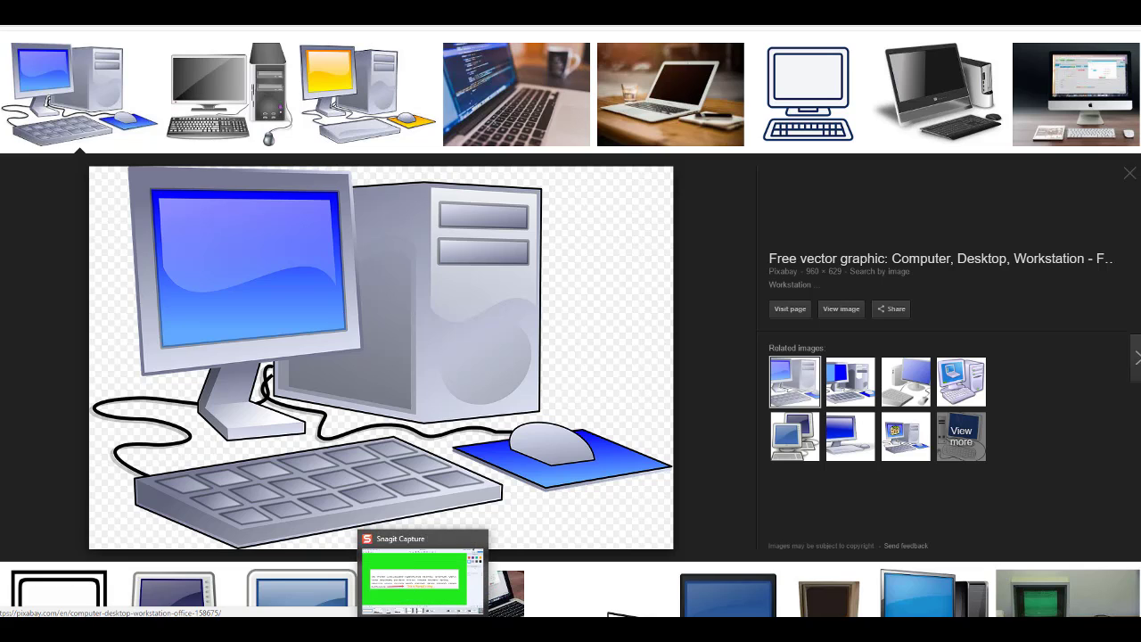
pyautogui.click(419, 579)
pyautogui.click(848, 272)
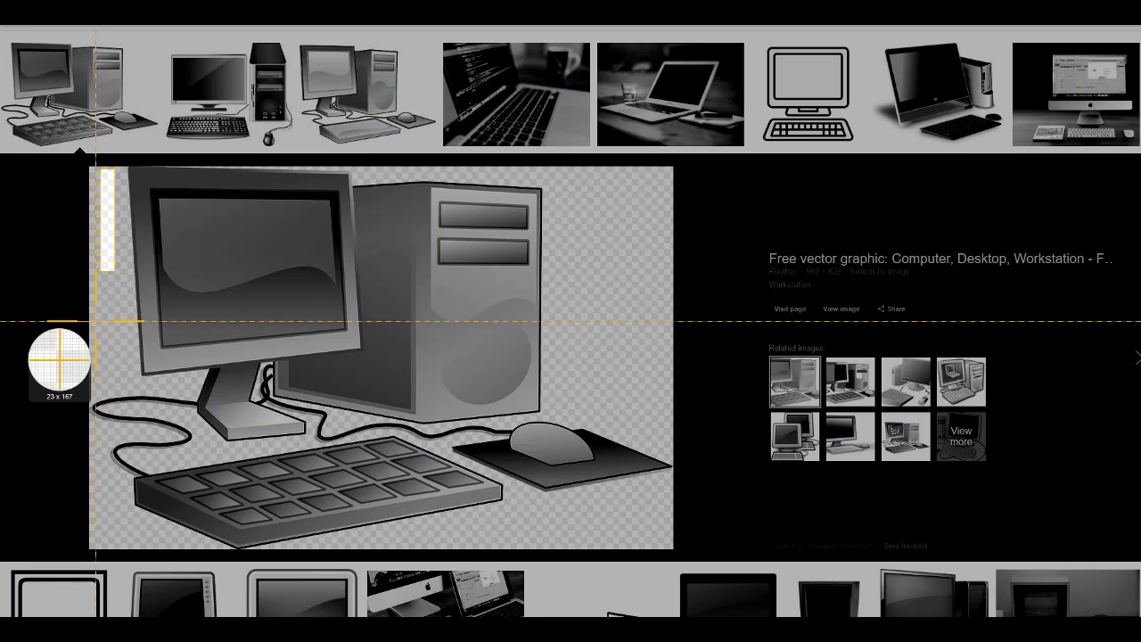
pyautogui.moveTo(95, 321); pyautogui.dragTo(665, 546)
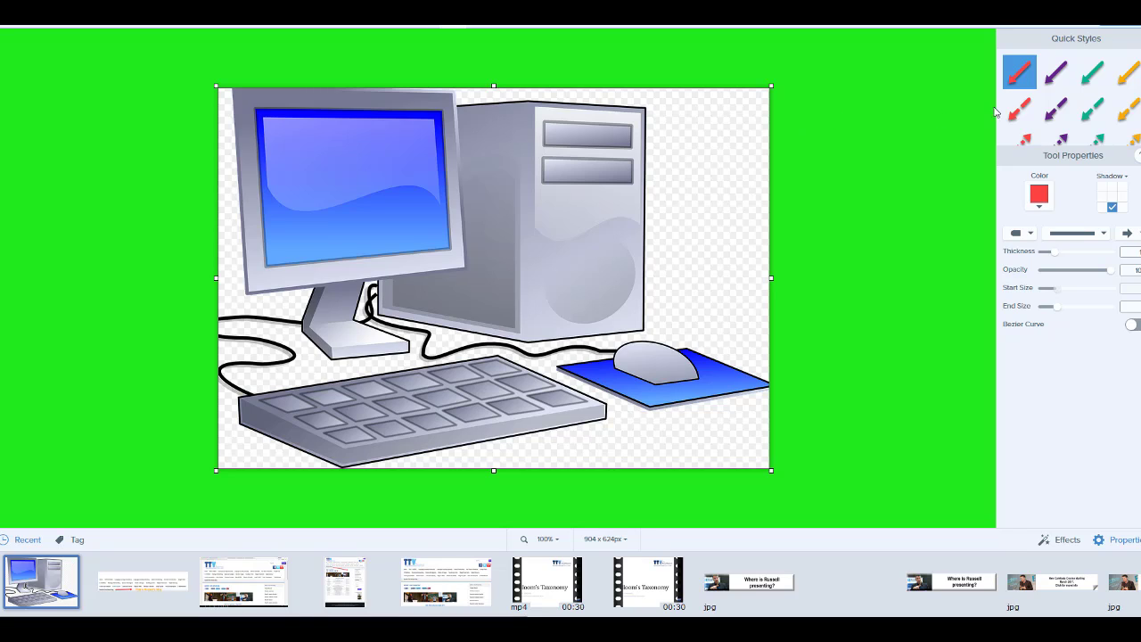
# Step: Remove the test red arrow and the empty text box from the computer image
pyautogui.moveTo(726, 187); pyautogui.dragTo(584, 239)
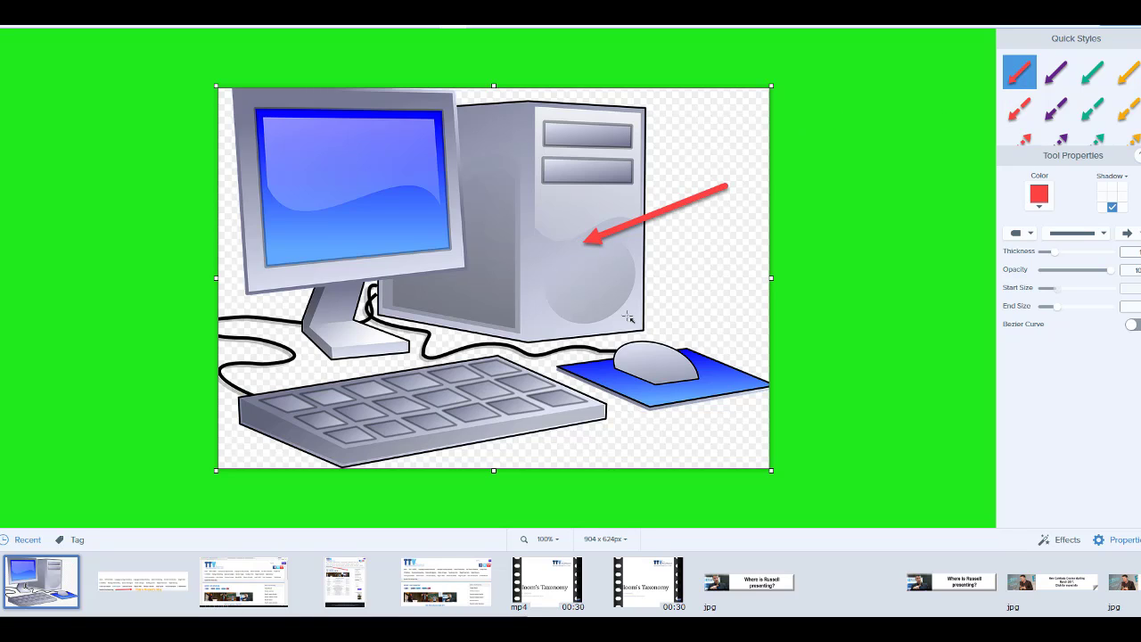
pyautogui.hotkey('ctrl', 'z')
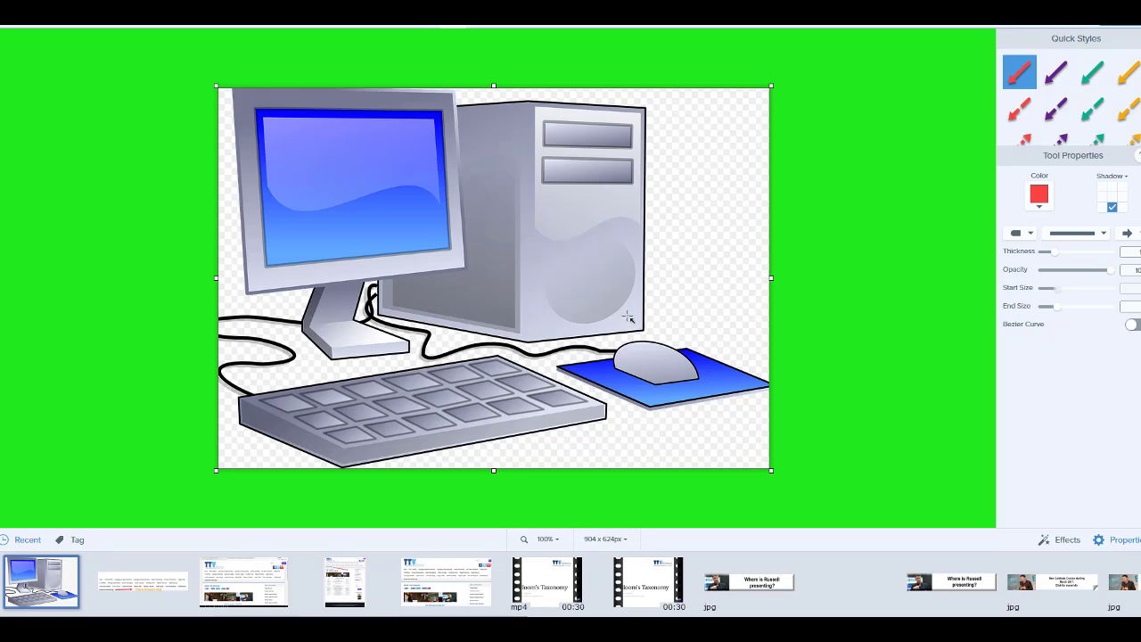
pyautogui.click(481, 28)
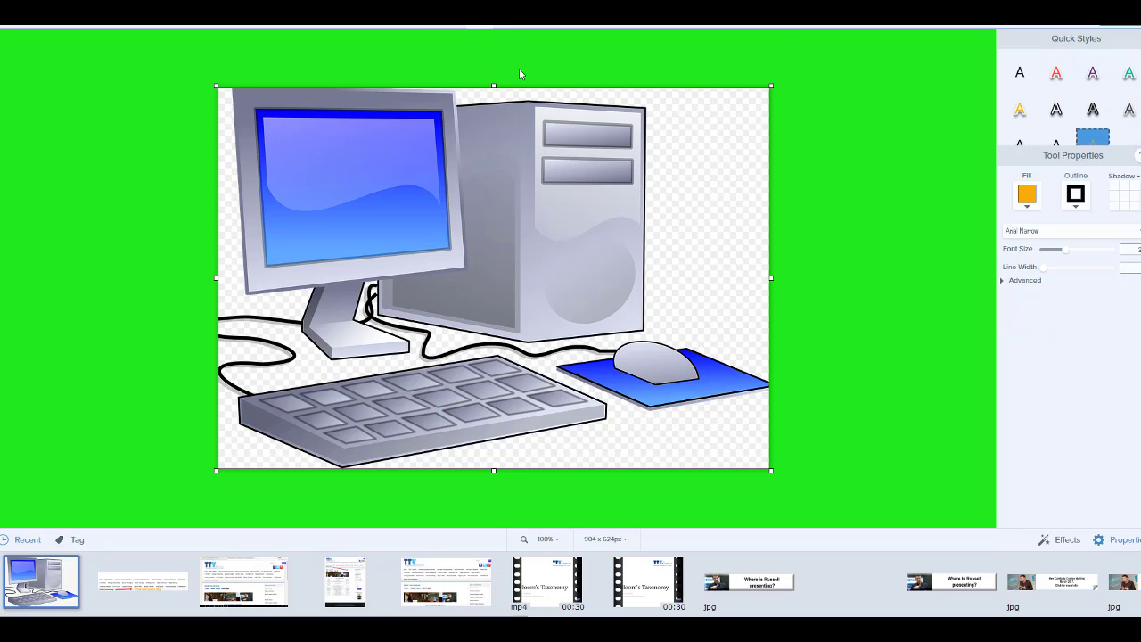
pyautogui.moveTo(502, 168); pyautogui.dragTo(676, 248)
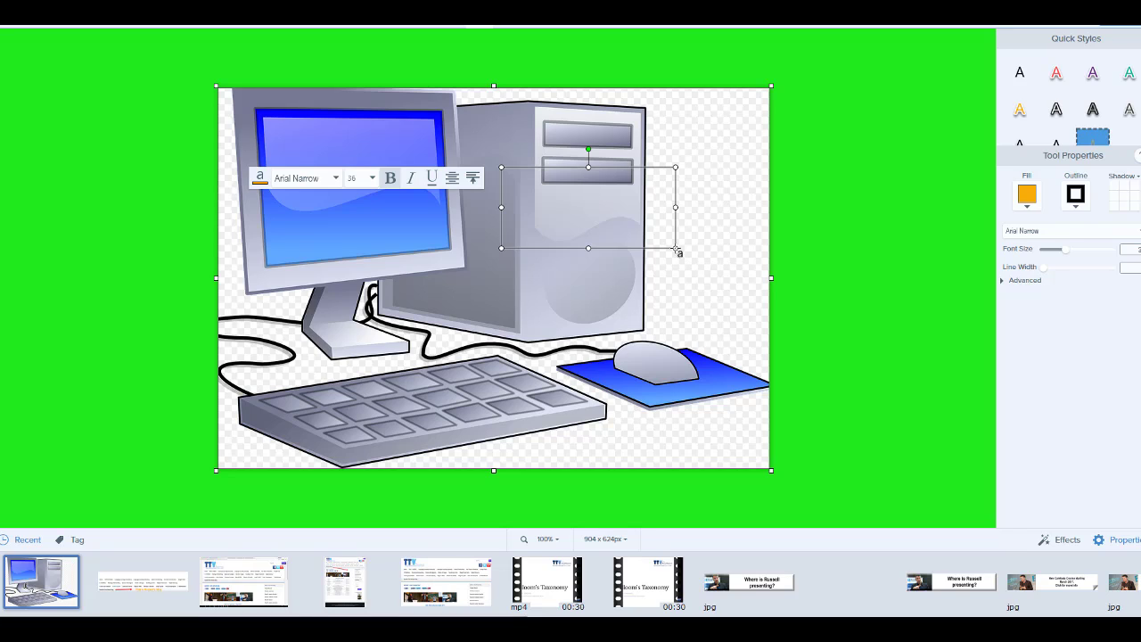
pyautogui.click(695, 133)
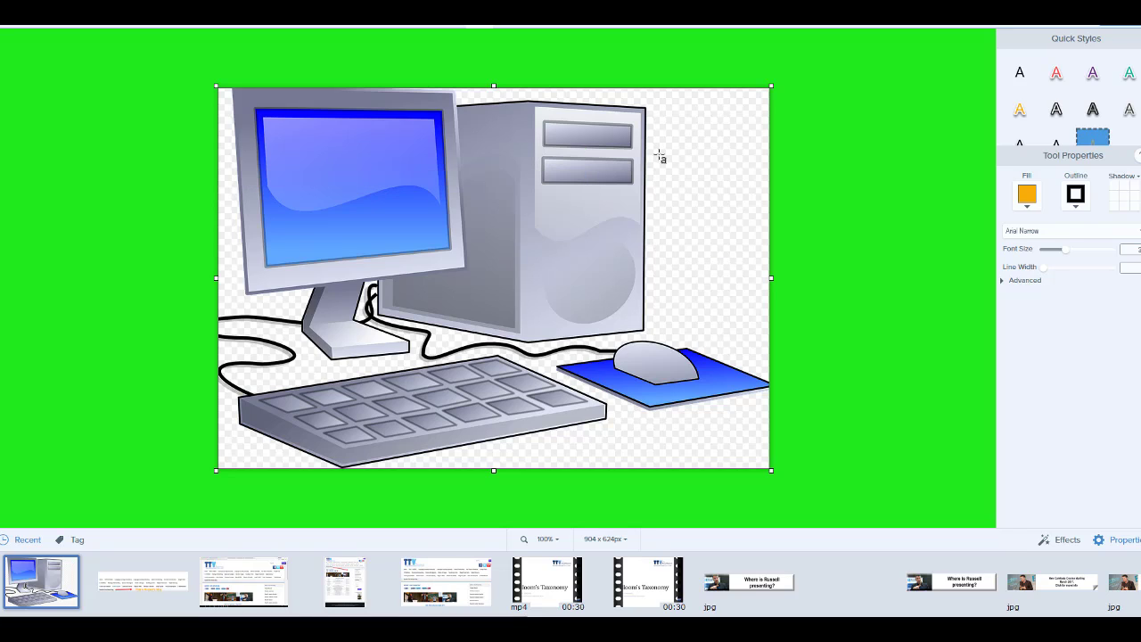
# Step: Place purple step markers 1–7 on monitor, mouse, tower, mouse pad, cable, stand and keyboard
pyautogui.click(641, 26)
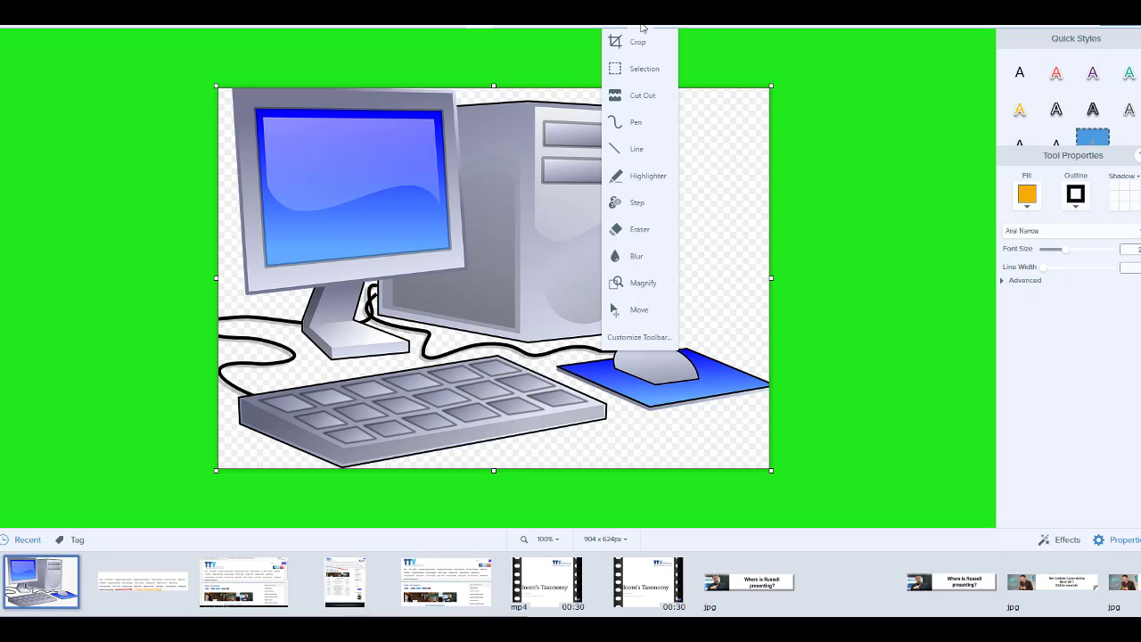
pyautogui.click(633, 203)
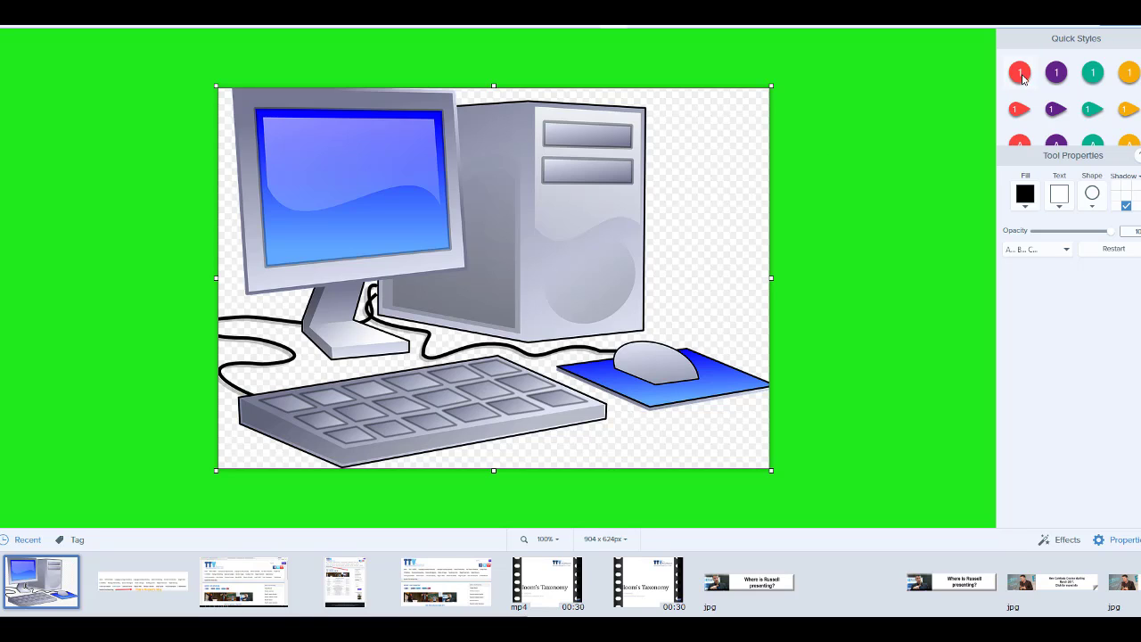
pyautogui.click(1057, 74)
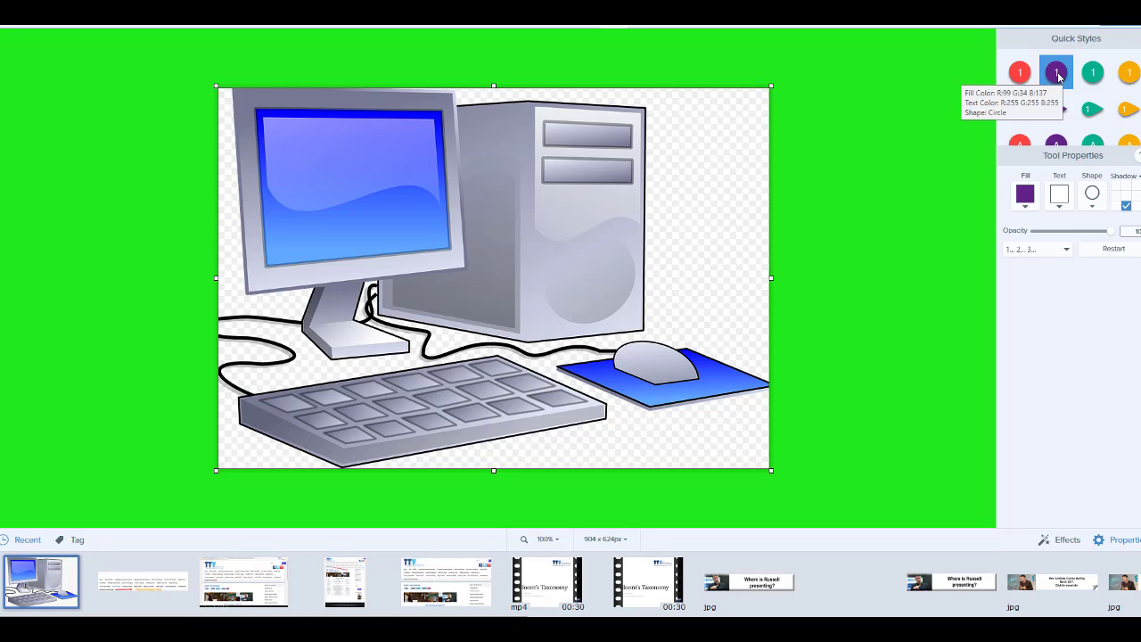
pyautogui.click(340, 183)
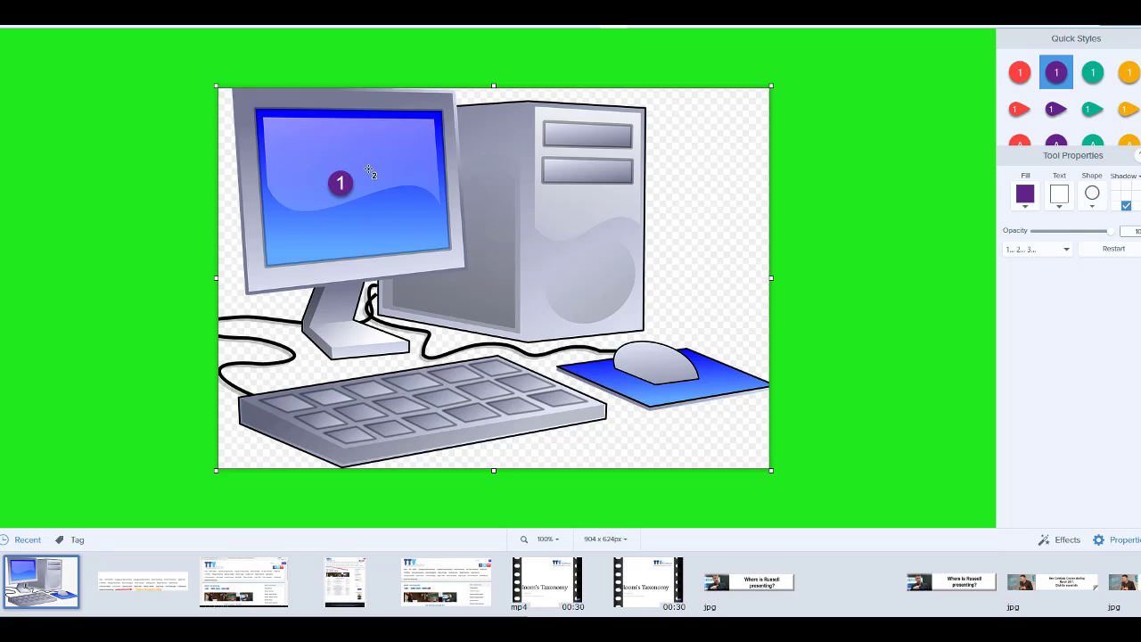
pyautogui.click(655, 359)
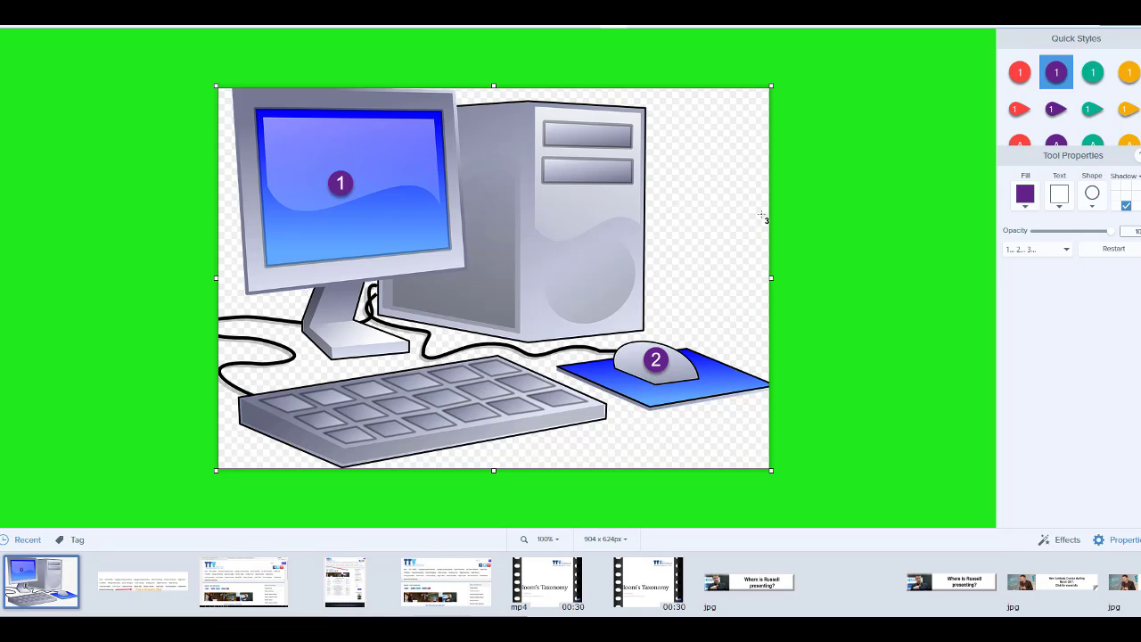
pyautogui.click(579, 234)
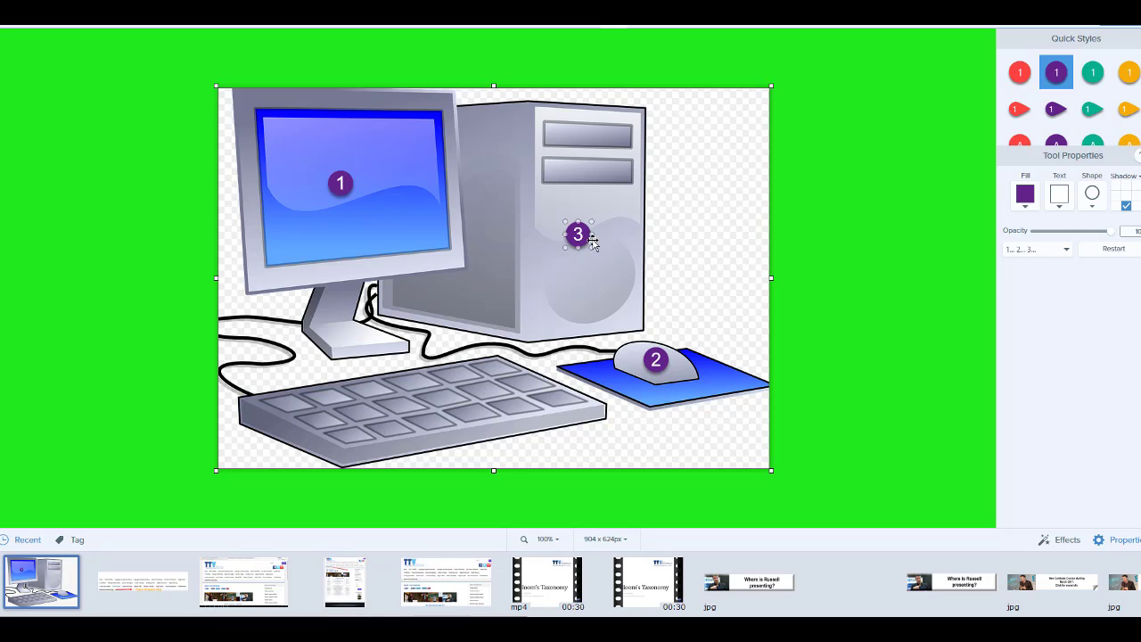
pyautogui.click(650, 398)
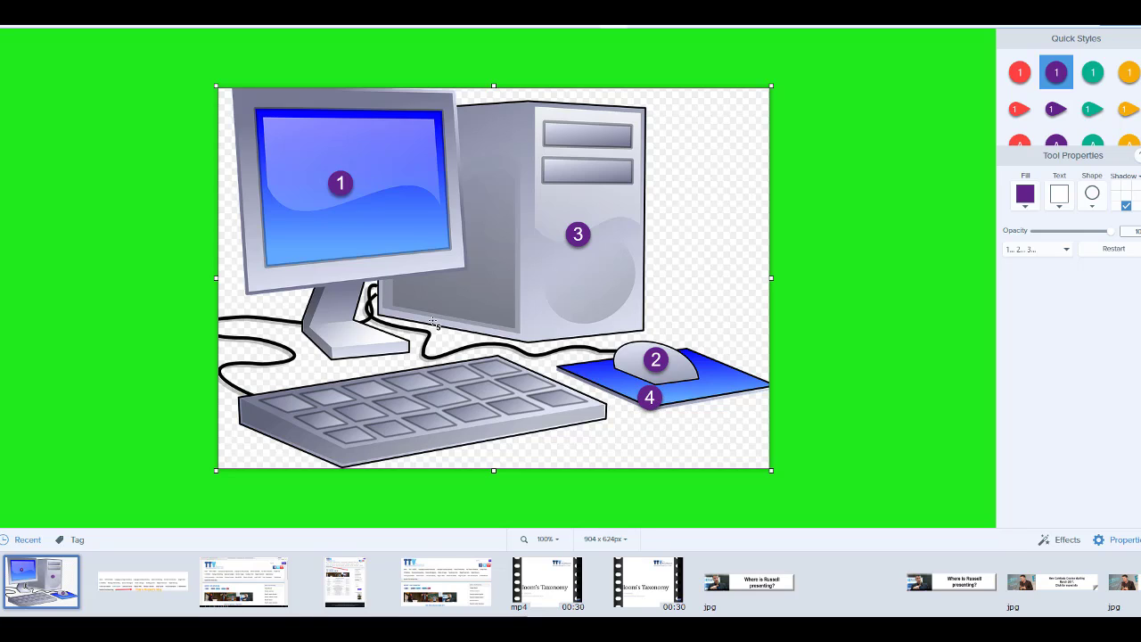
pyautogui.click(237, 361)
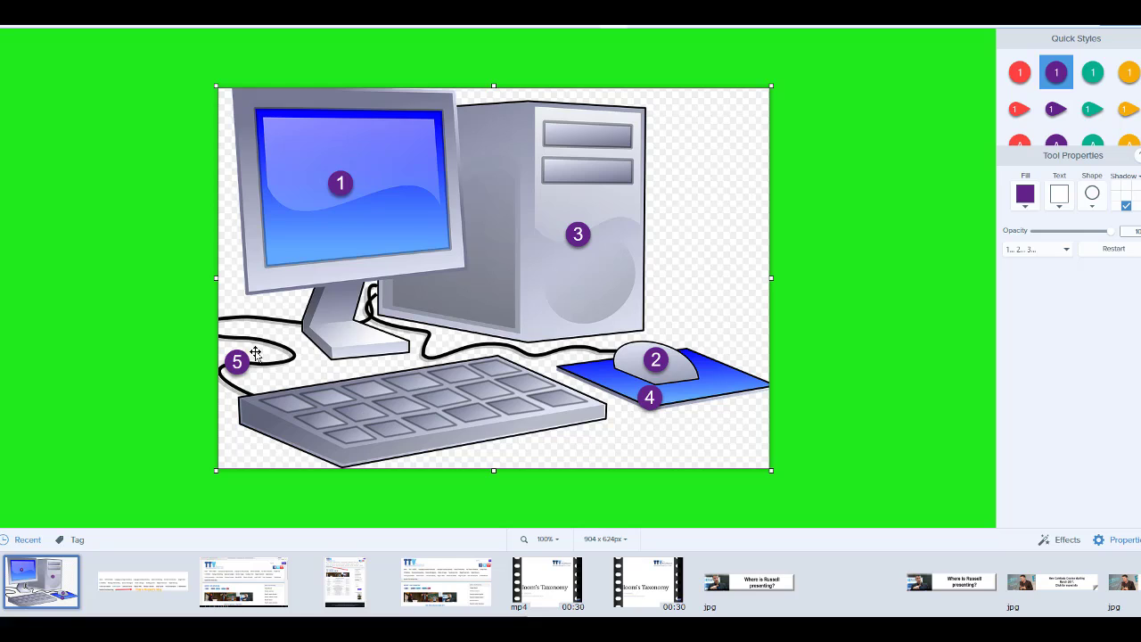
pyautogui.click(334, 325)
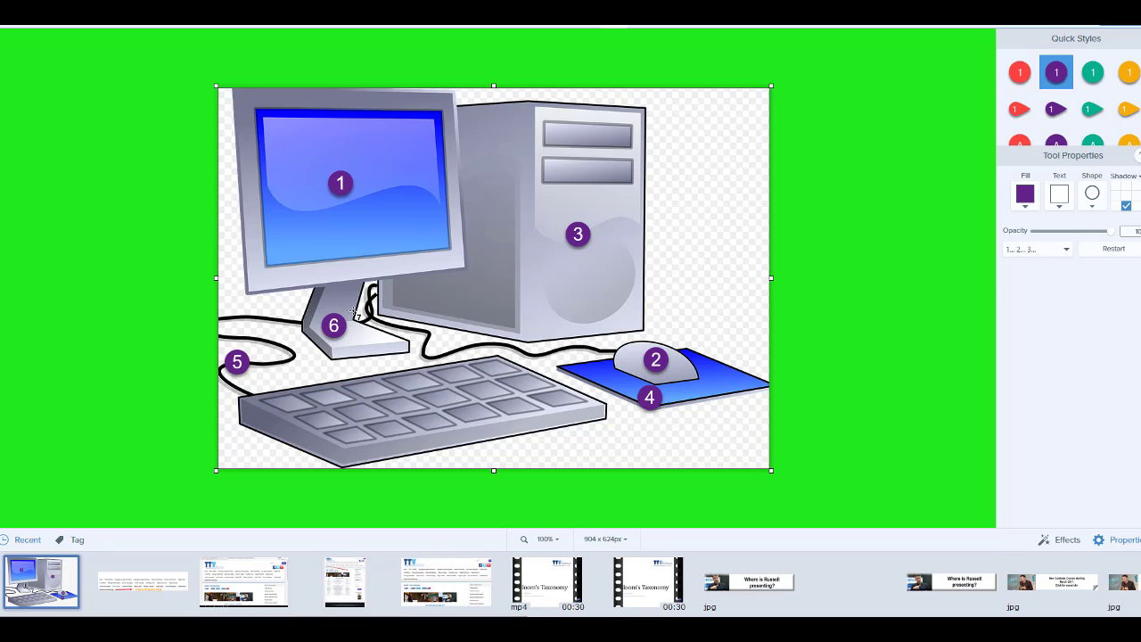
pyautogui.click(436, 397)
# Step: Paste the numbered computer image into Word and add the heading 'Write the correct vocabulary'
pyautogui.hotkey('alt', 'Tab')
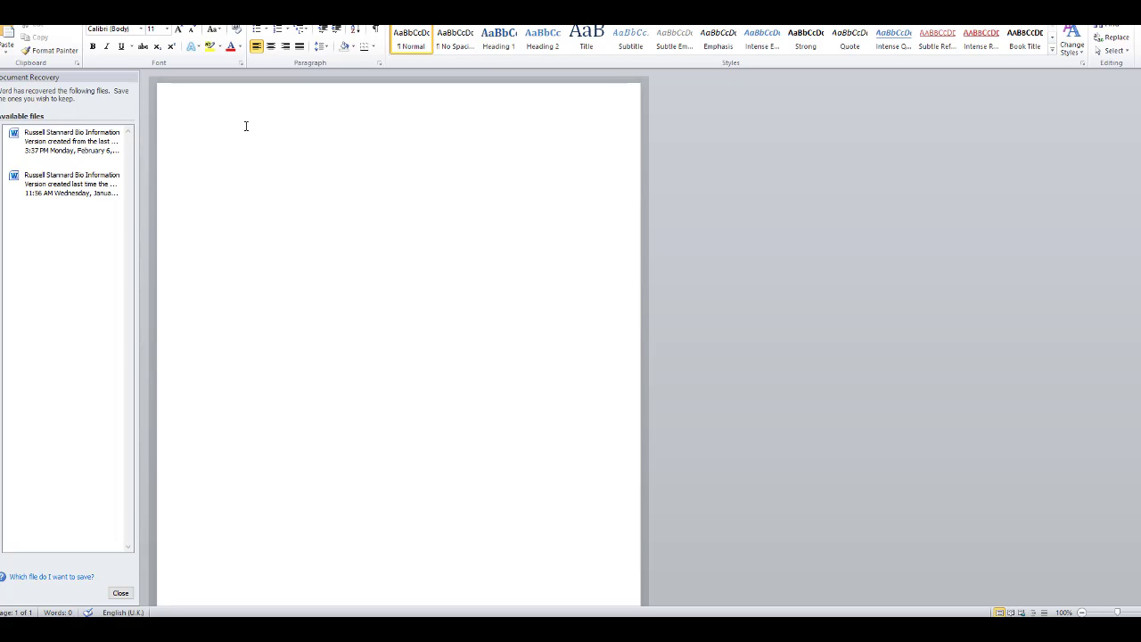
pyautogui.rightClick(227, 149)
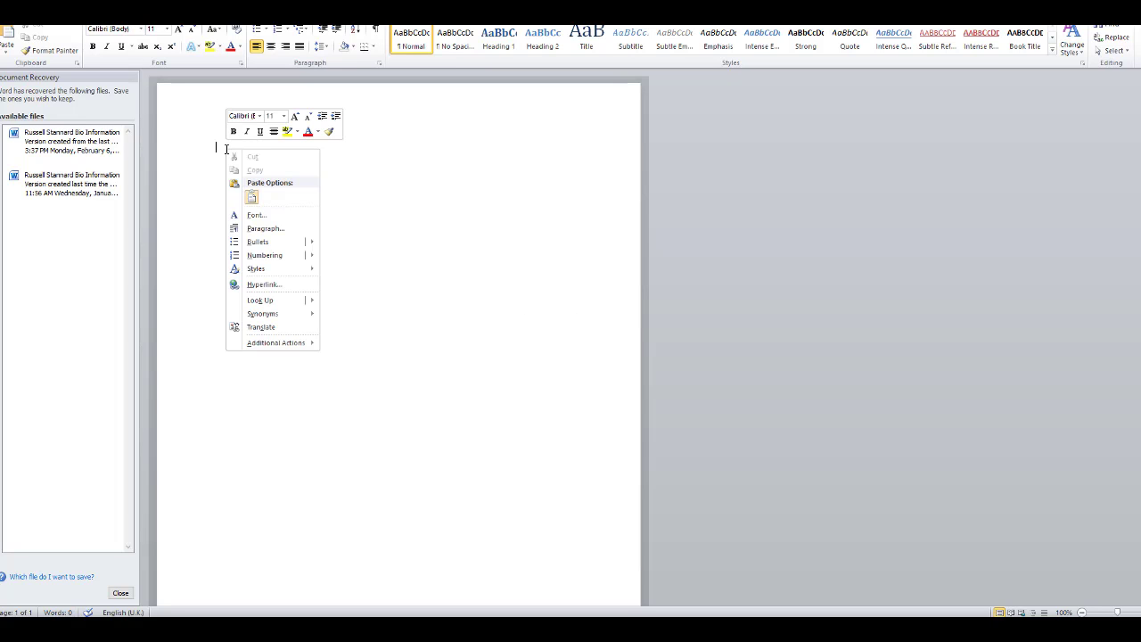
pyautogui.click(251, 197)
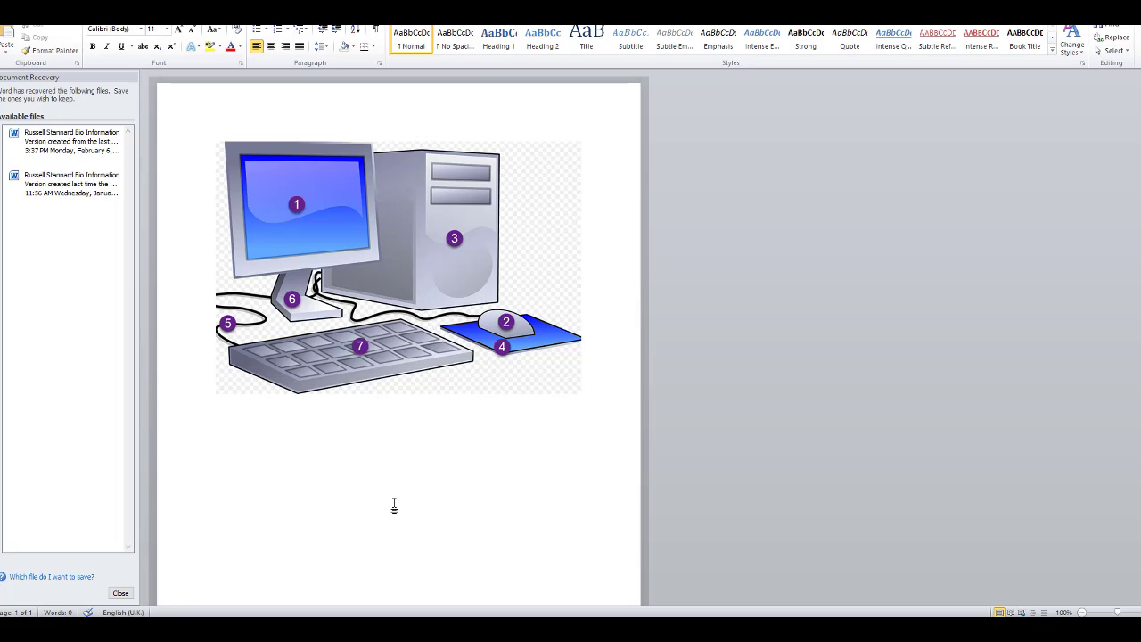
pyautogui.press('Return')
pyautogui.write('Write the correct vocabulary')
# Step: Number the answer lines 1 to 7 below the heading, removing a duplicate 5
pyautogui.press('Return')
pyautogui.write('1')
pyautogui.press('Return')
pyautogui.write('2')
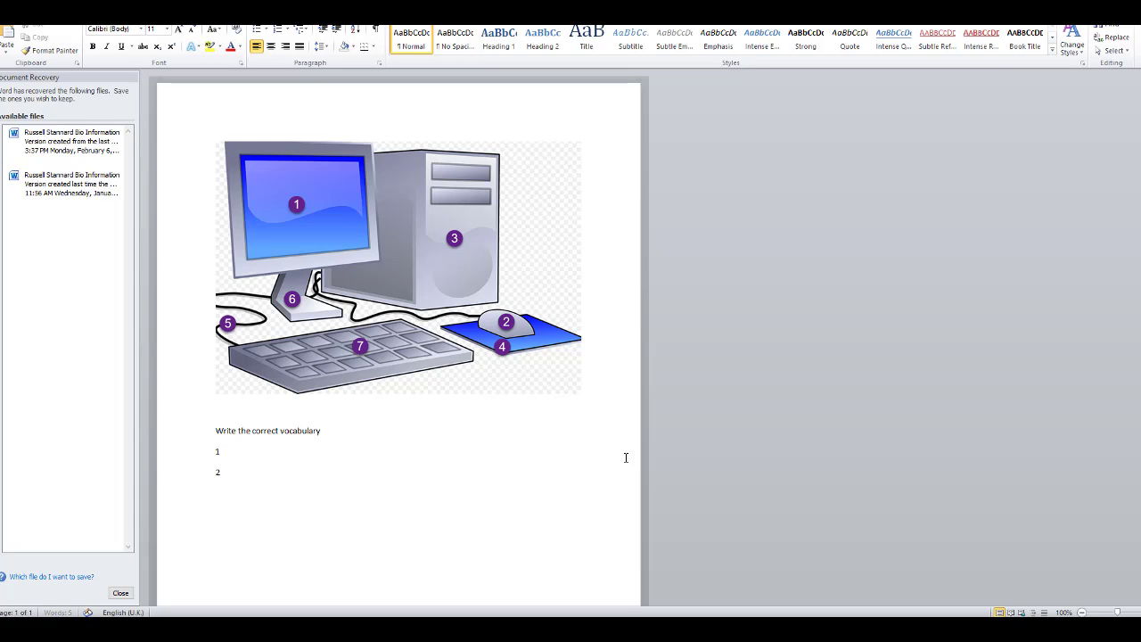
pyautogui.press('Return')
pyautogui.write('3')
pyautogui.press('Return')
pyautogui.write('4')
pyautogui.press('Return')
pyautogui.write('5')
pyautogui.press('Return')
pyautogui.write('5')
pyautogui.press('BackSpace')
pyautogui.write('6')
pyautogui.press('Return')
pyautogui.write('7')
pyautogui.press('Return')
pyautogui.press('Return')
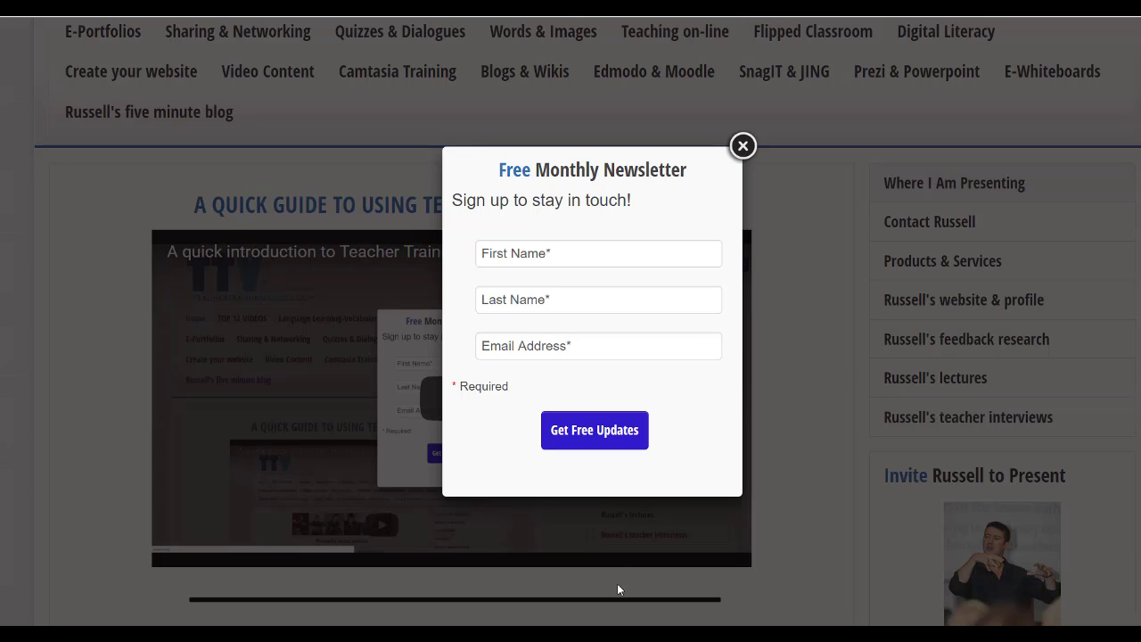
# Step: Mark a 1740 × 882 video capture region over the Teacher Training Videos webpage
pyautogui.click(430, 615)
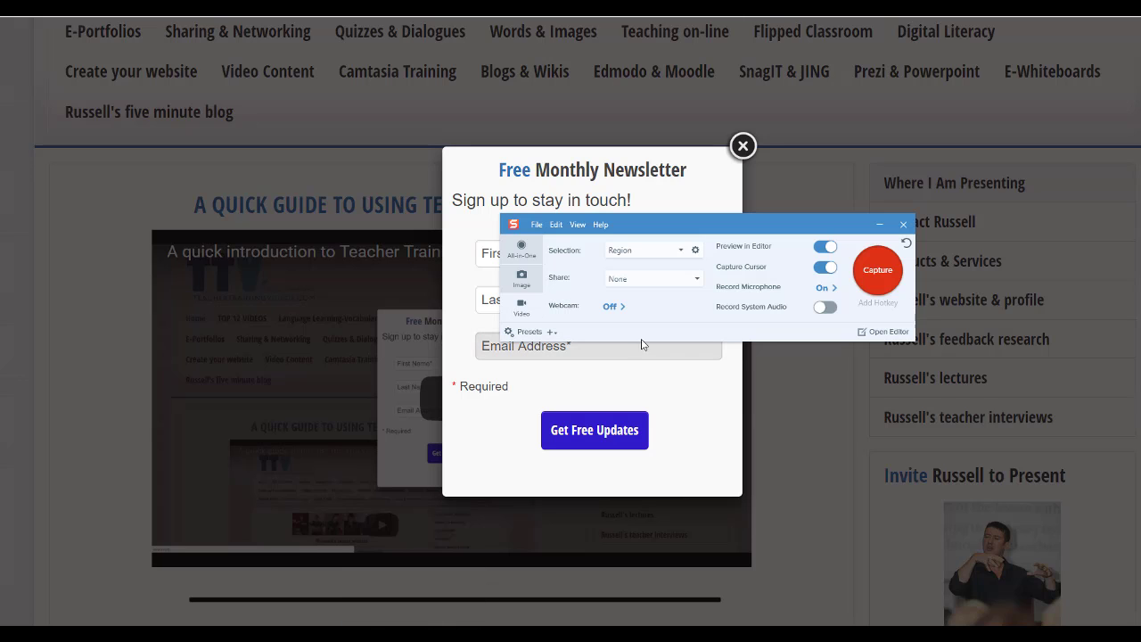
pyautogui.click(875, 268)
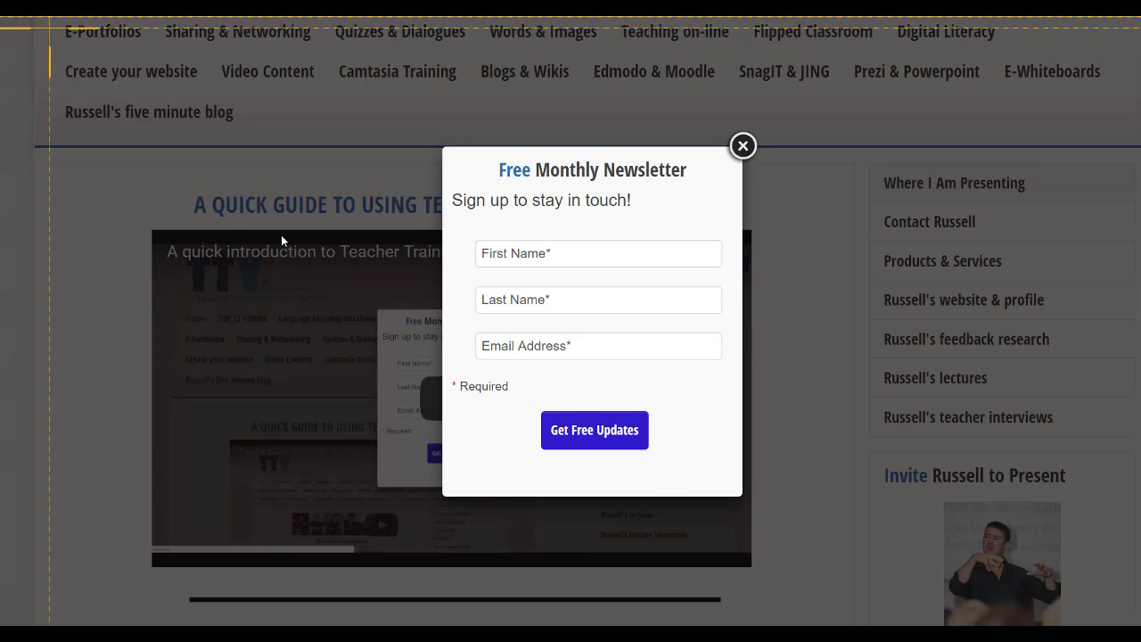
pyautogui.moveTo(59, 20); pyautogui.dragTo(1140, 570)
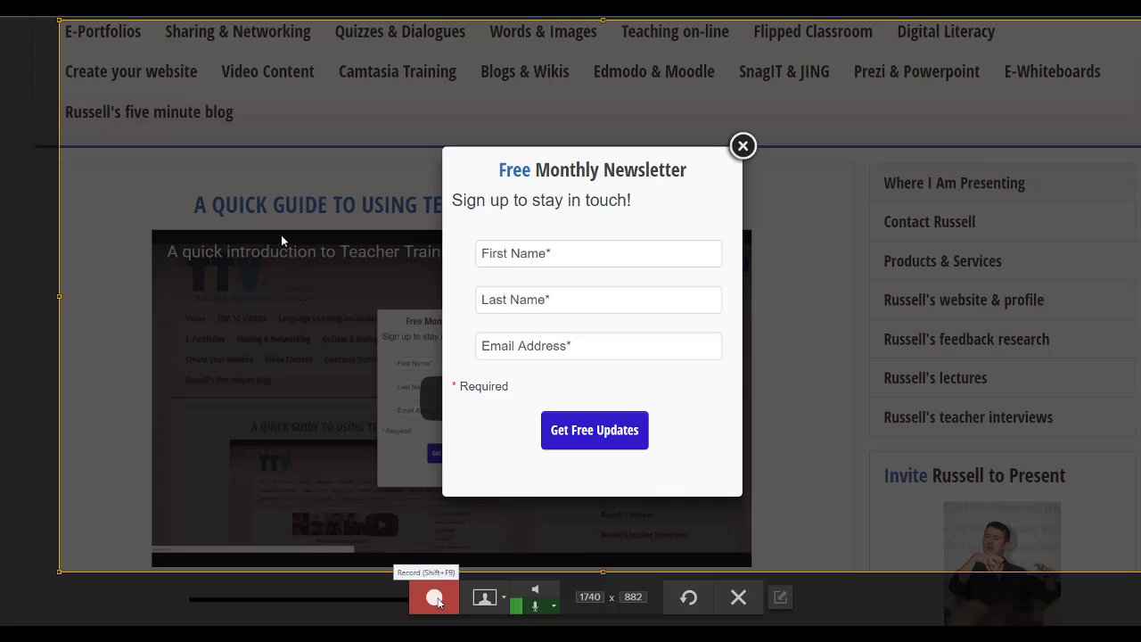
# Step: Record a 32-second video of closing the newsletter popup and opening the five minute blog page
pyautogui.click(436, 600)
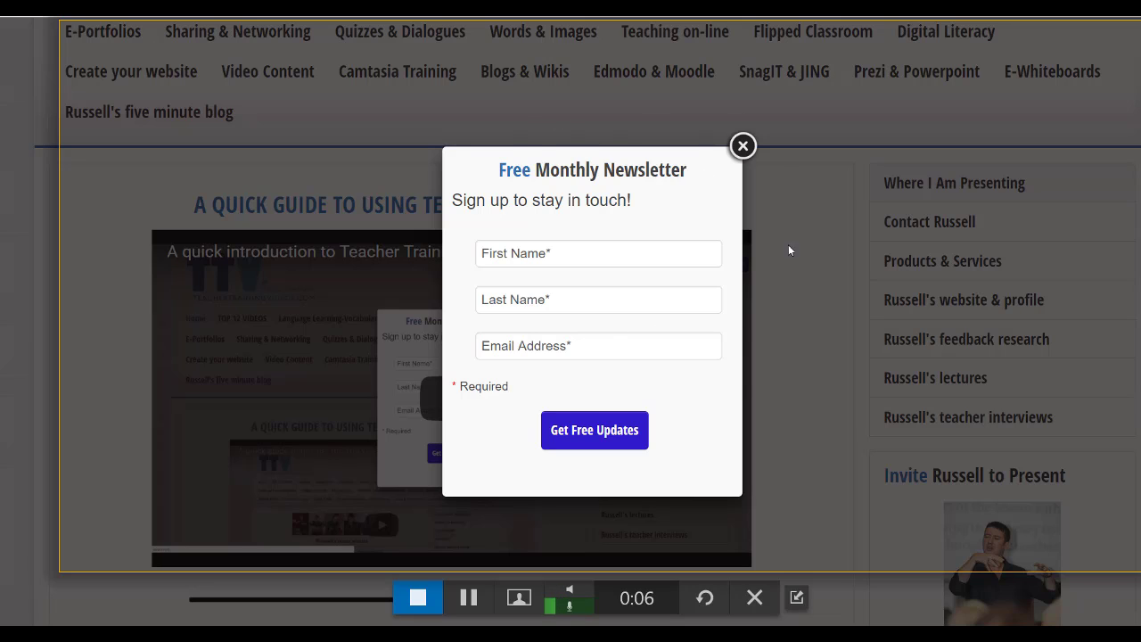
pyautogui.click(744, 146)
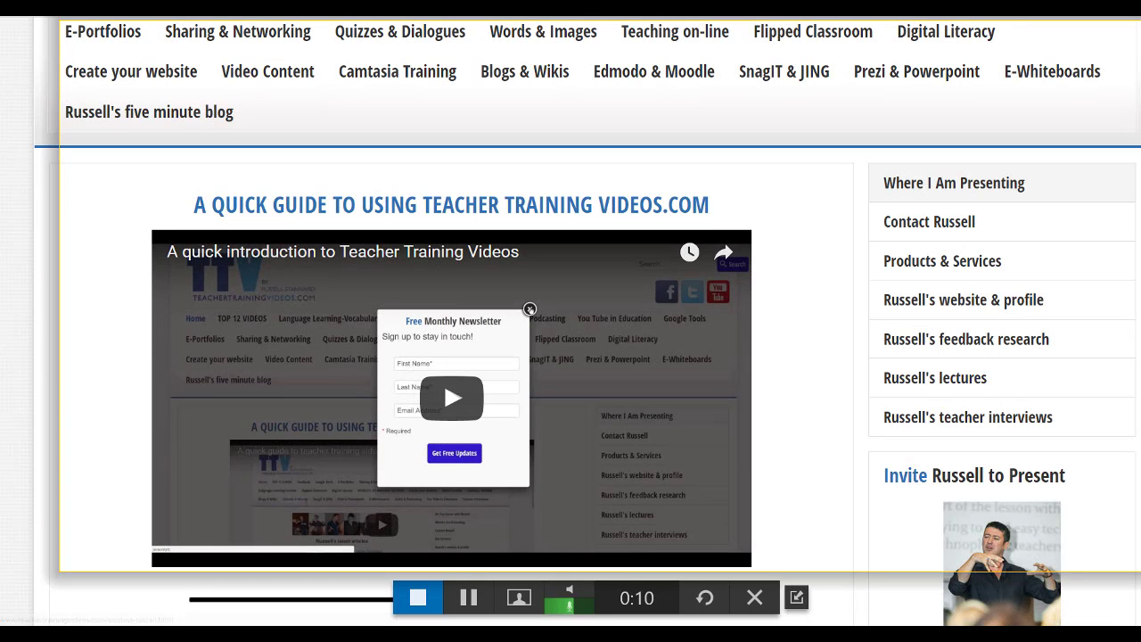
pyautogui.scroll(3, 221, 185)
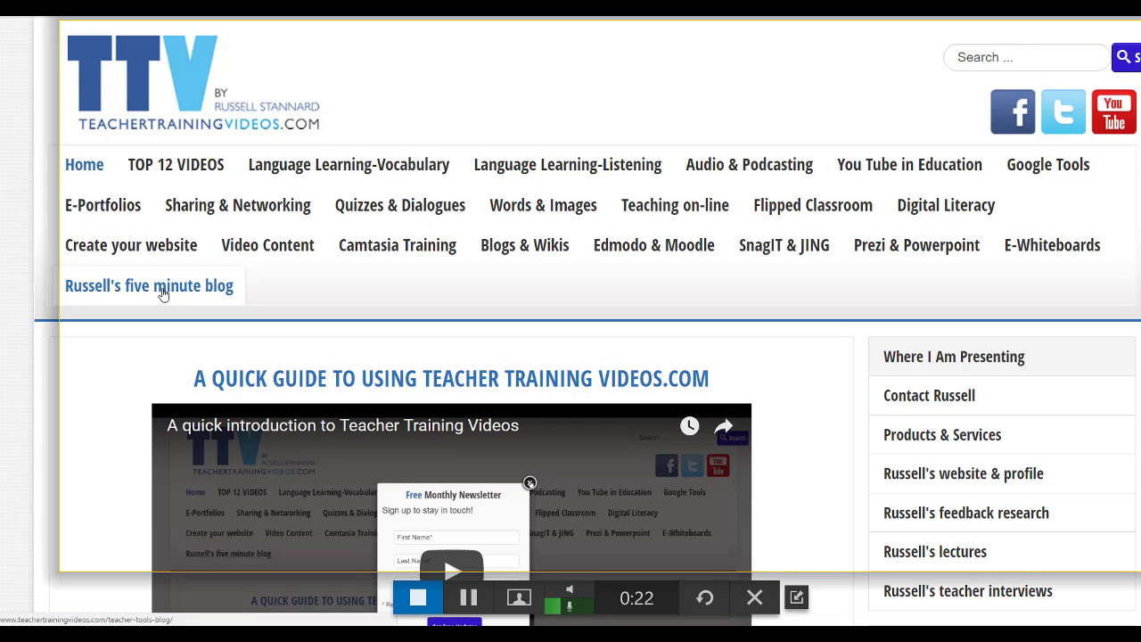
pyautogui.click(210, 276)
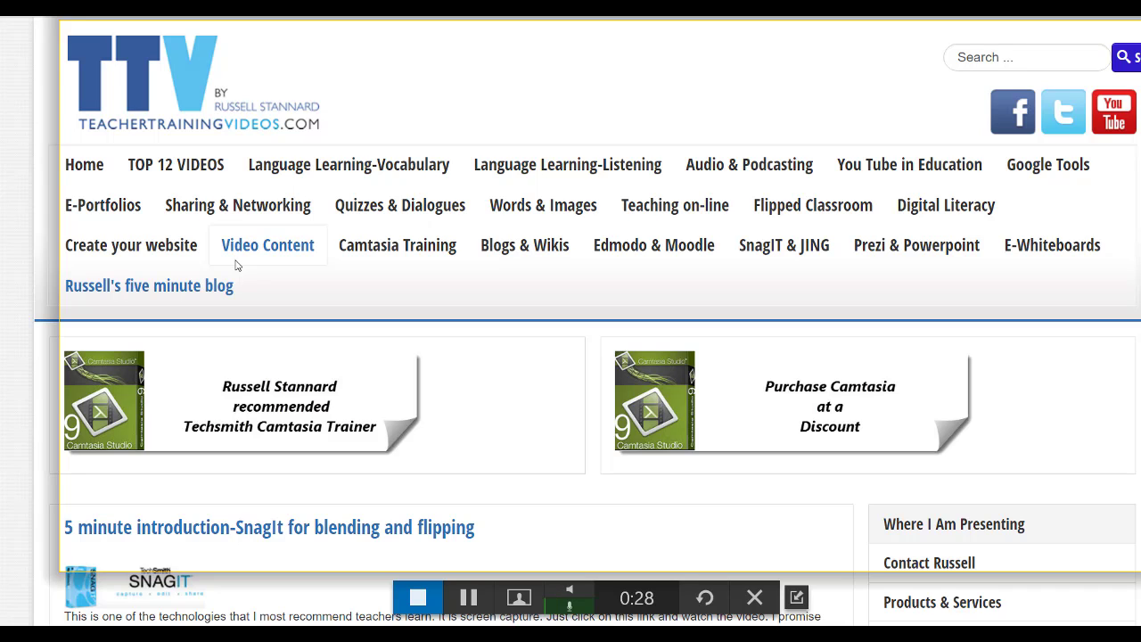
pyautogui.click(417, 596)
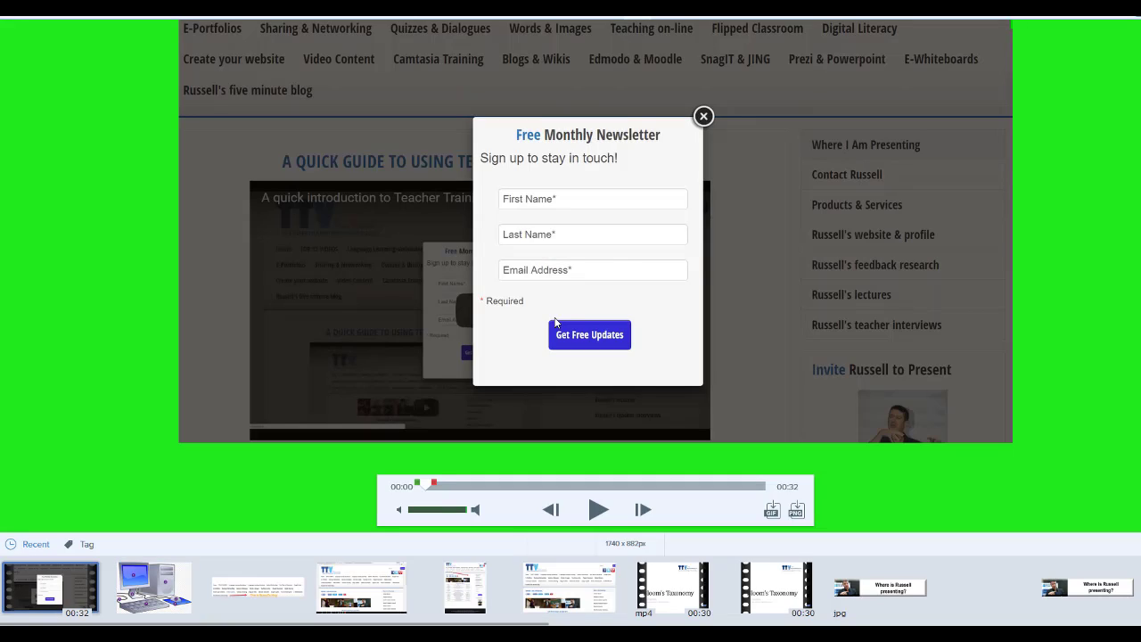
# Step: Briefly play back the recording, then choose Send to YouTube from Share
pyautogui.click(598, 510)
pyautogui.click(597, 510)
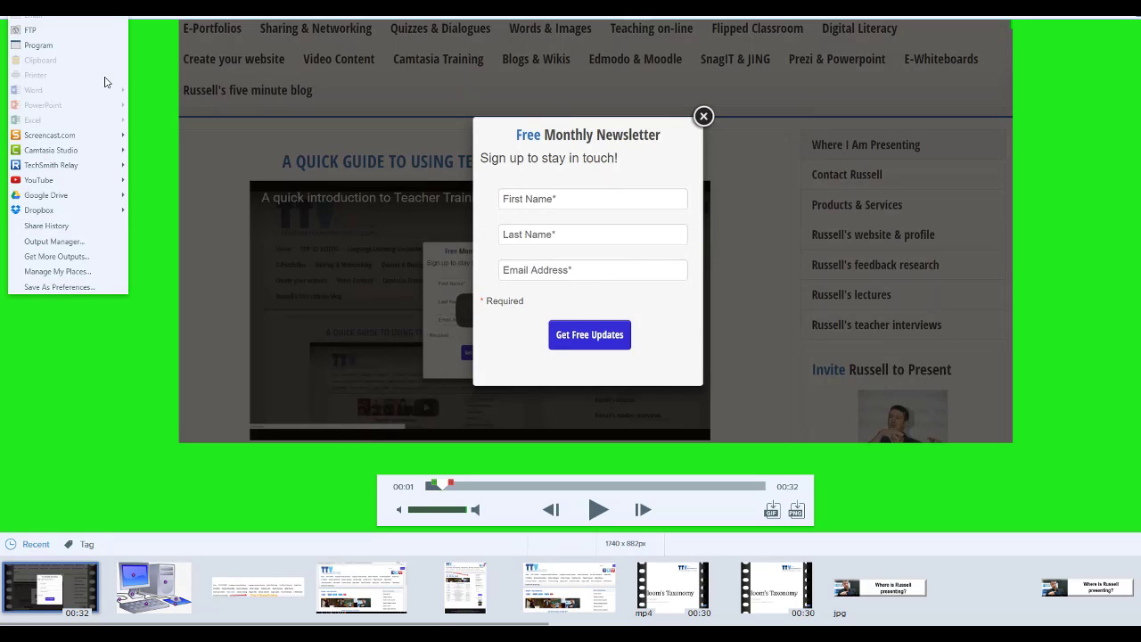
pyautogui.moveTo(39, 185)
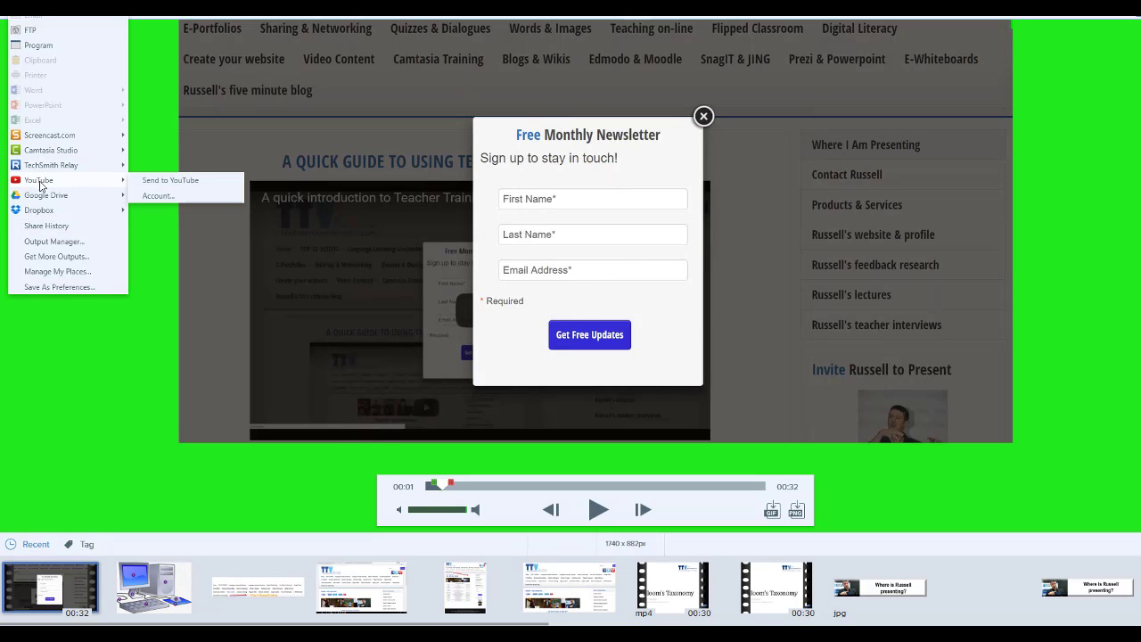
pyautogui.click(188, 181)
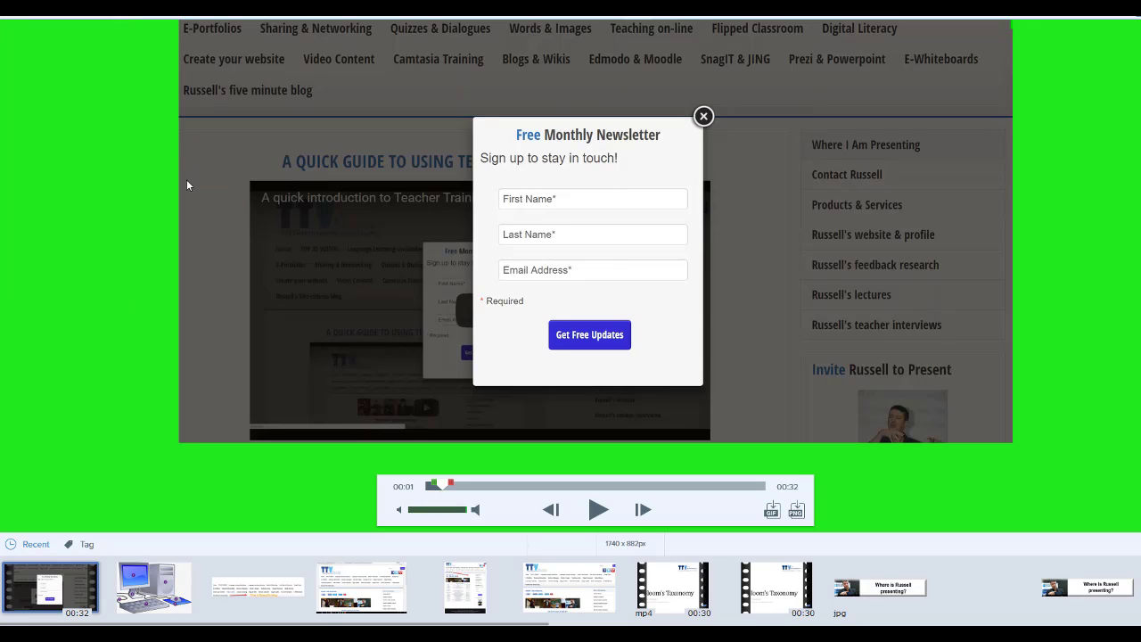
# Step: Title the video 'Introduction To Teachr Training', reuse it as description and tags, and upload
pyautogui.click(646, 139)
pyautogui.press('BackSpace')
pyautogui.press('BackSpace')
pyautogui.press('BackSpace')
pyautogui.press('BackSpace')
pyautogui.press('BackSpace')
pyautogui.press('BackSpace')
pyautogui.press('BackSpace')
pyautogui.press('BackSpace')
pyautogui.press('BackSpace')
pyautogui.press('BackSpace')
pyautogui.press('BackSpace')
pyautogui.press('BackSpace')
pyautogui.press('BackSpace')
pyautogui.press('BackSpace')
pyautogui.press('BackSpace')
pyautogui.press('BackSpace')
pyautogui.press('BackSpace')
pyautogui.press('BackSpace')
pyautogui.press('BackSpace')
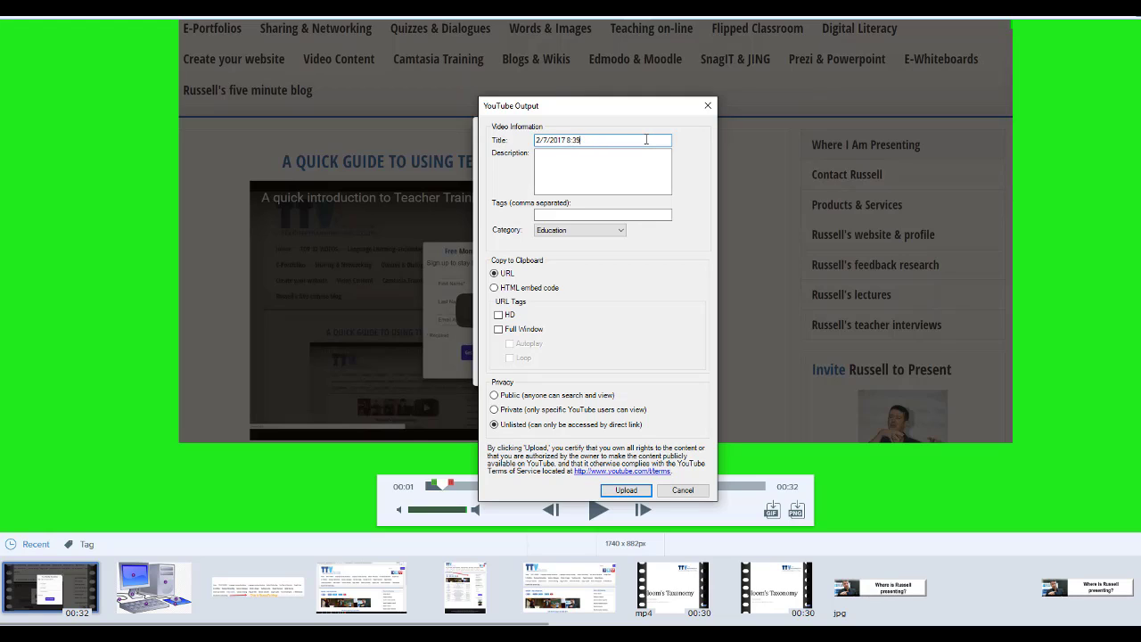
pyautogui.write('Introduction To Teachr Traininn')
pyautogui.press('BackSpace')
pyautogui.write('ing')
pyautogui.moveTo(639, 138); pyautogui.dragTo(520, 148)
pyautogui.hotkey('ctrl', 'c')
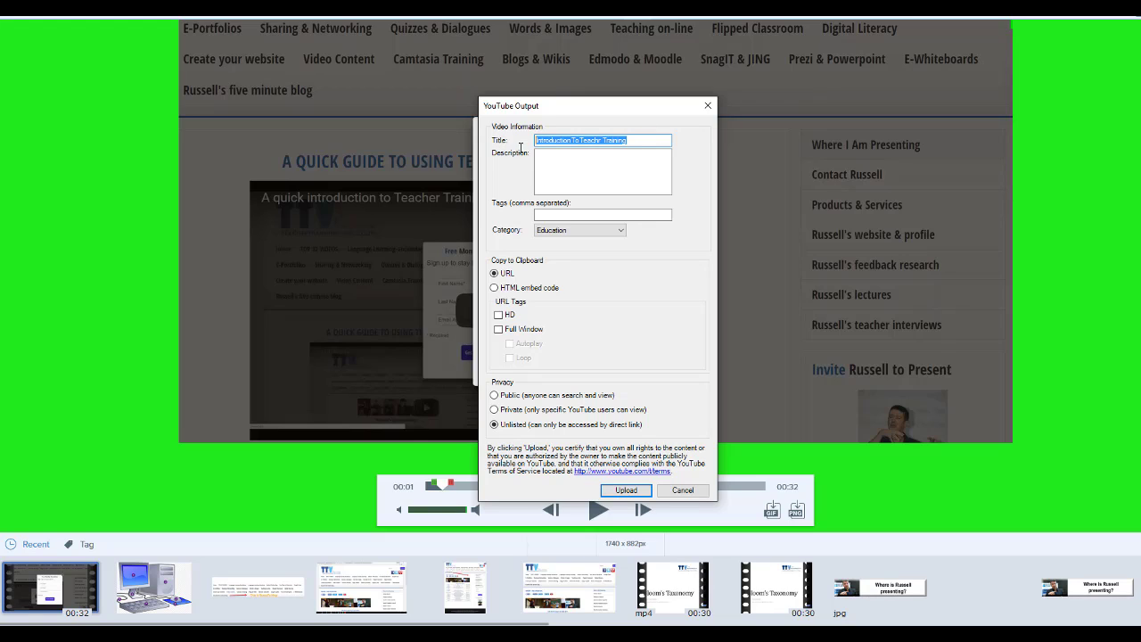
pyautogui.click(555, 167)
pyautogui.hotkey('ctrl', 'v')
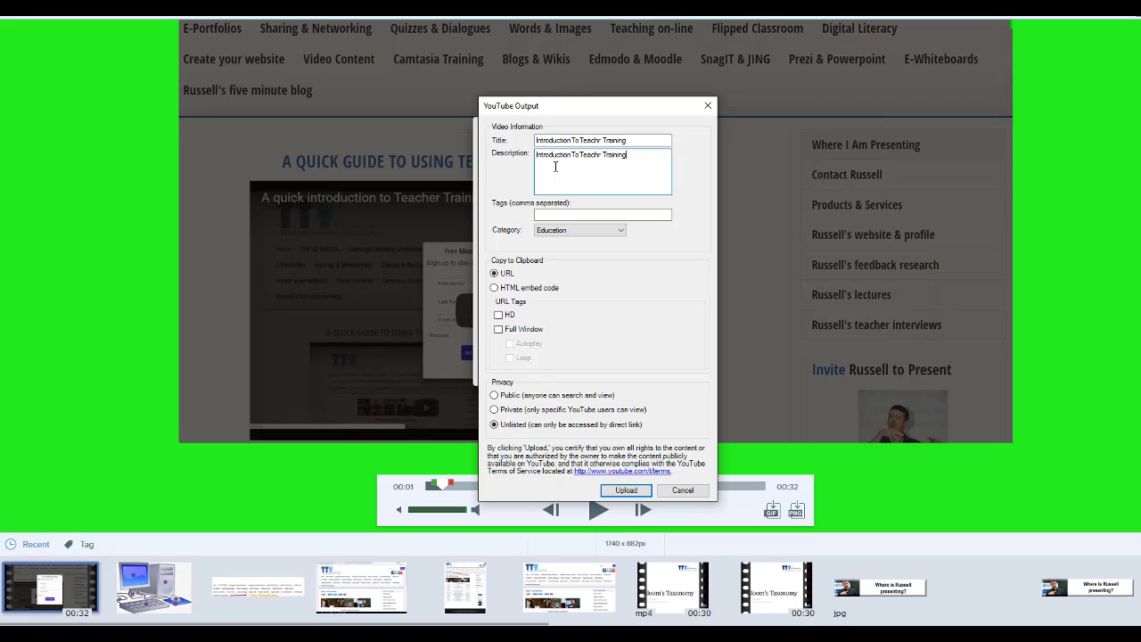
pyautogui.click(550, 218)
pyautogui.hotkey('ctrl', 'v')
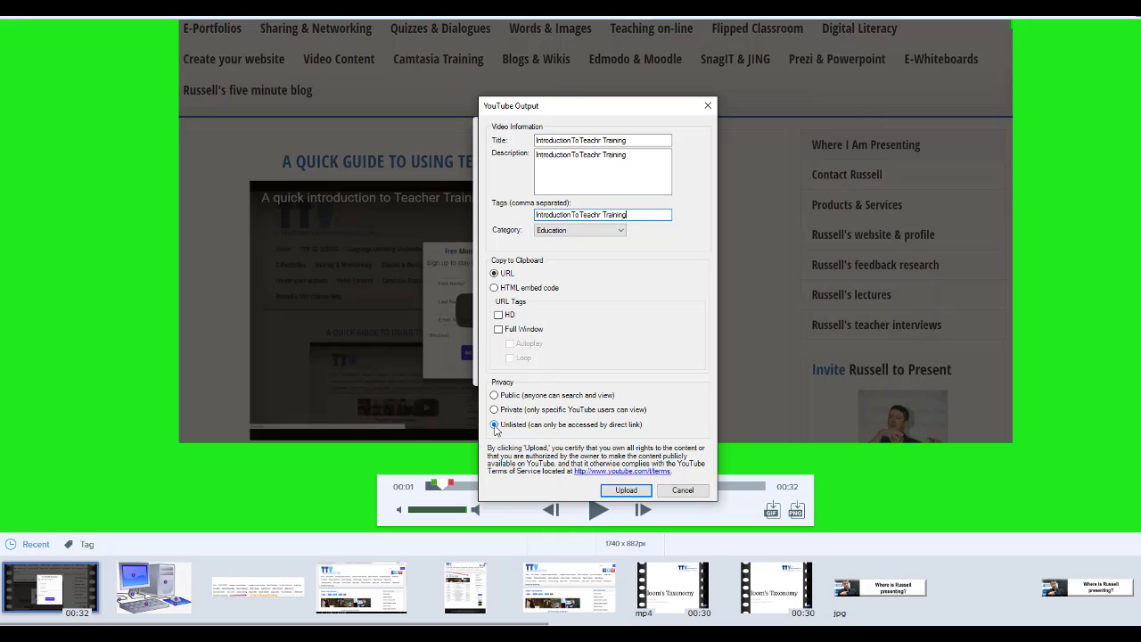
pyautogui.click(627, 492)
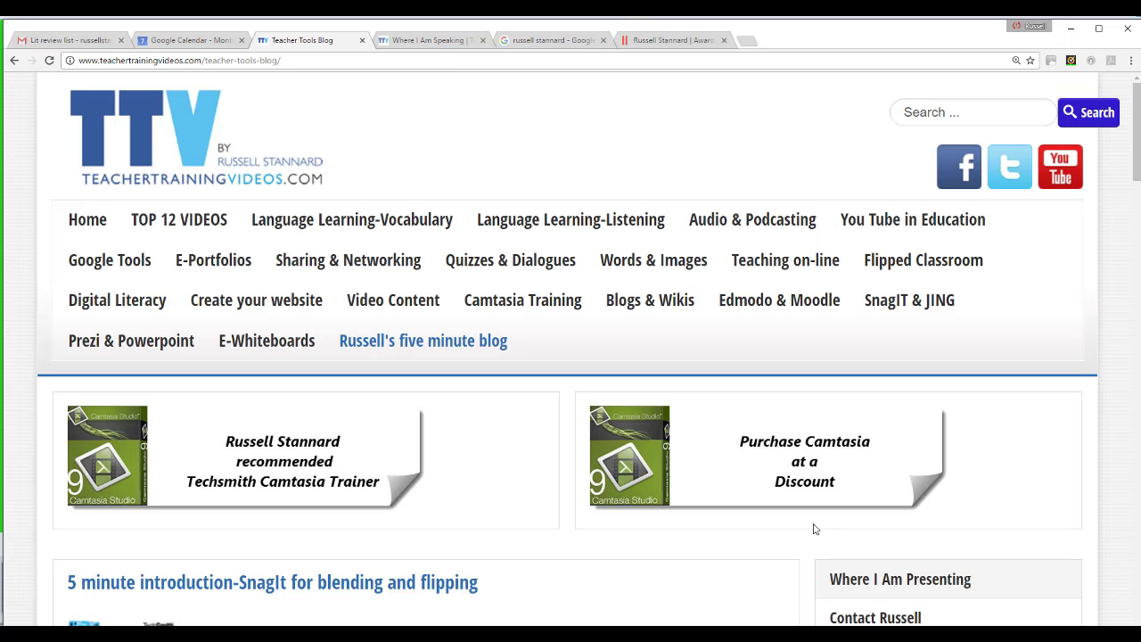
# Step: Load the uploaded video's link in a new Chrome tab and pause it on YouTube
pyautogui.click(749, 43)
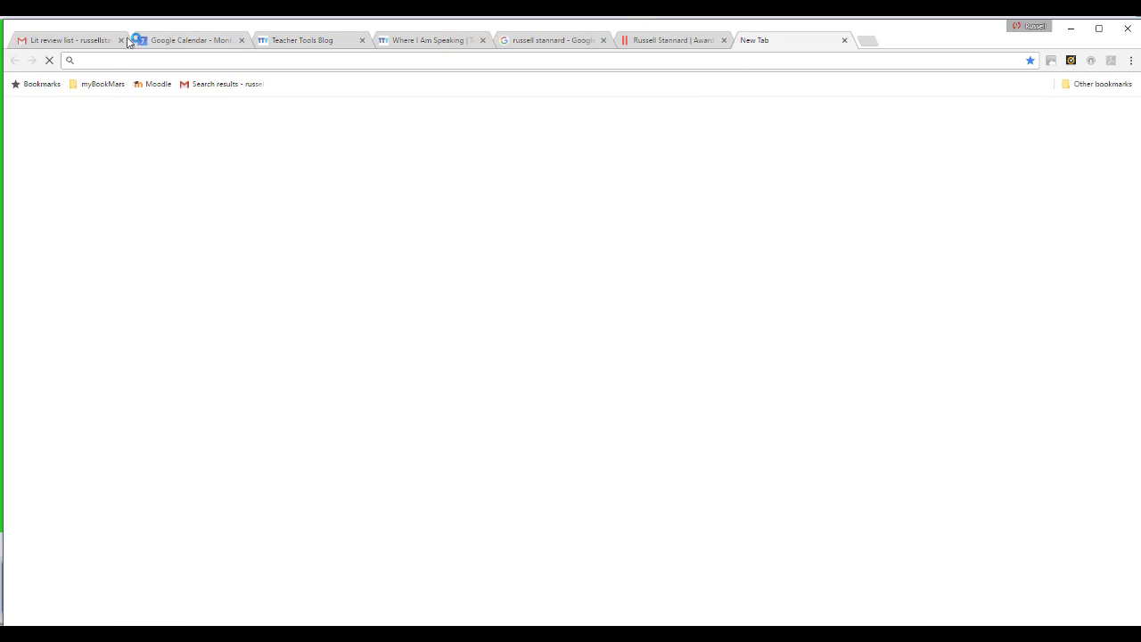
pyautogui.write('http://www.youtube.com/watch?v=F2GX-xMcFzc')
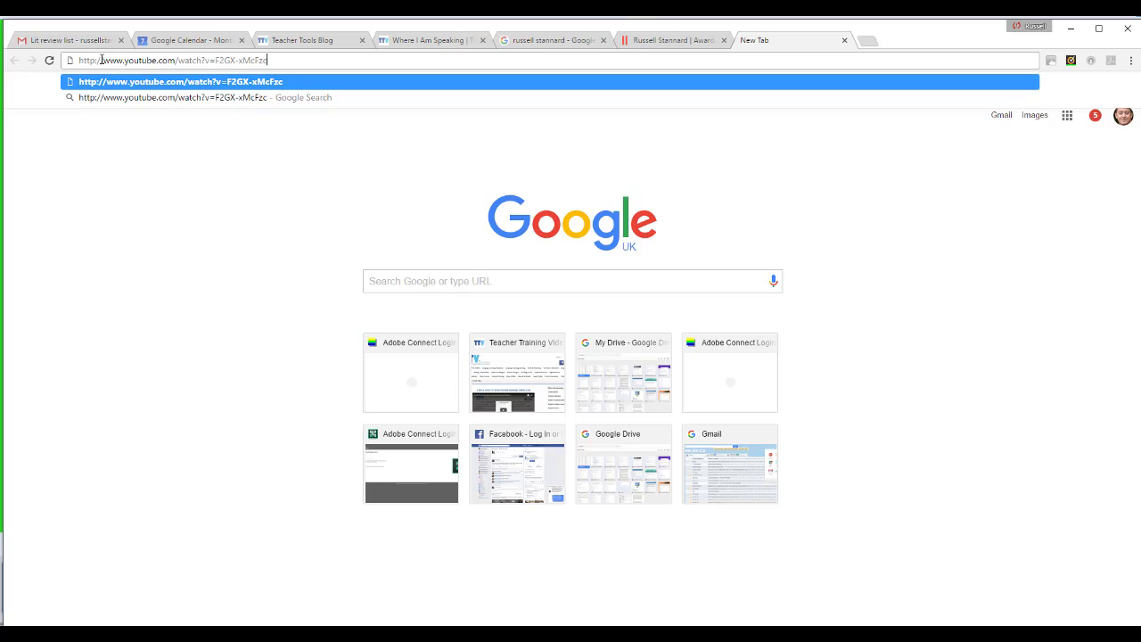
pyautogui.press('Return')
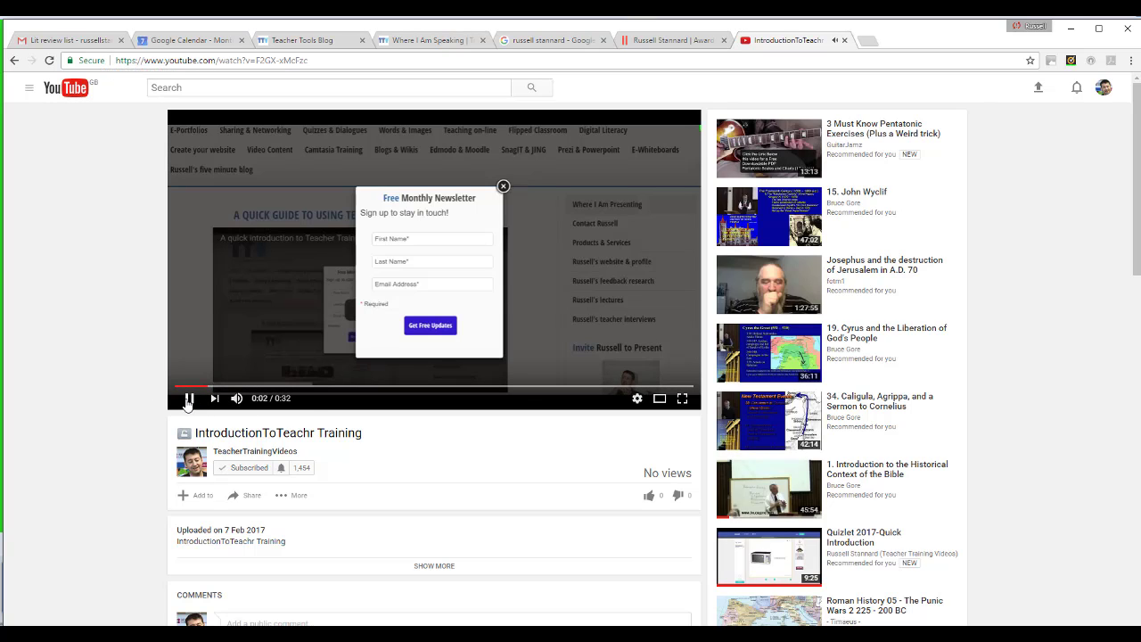
pyautogui.click(188, 398)
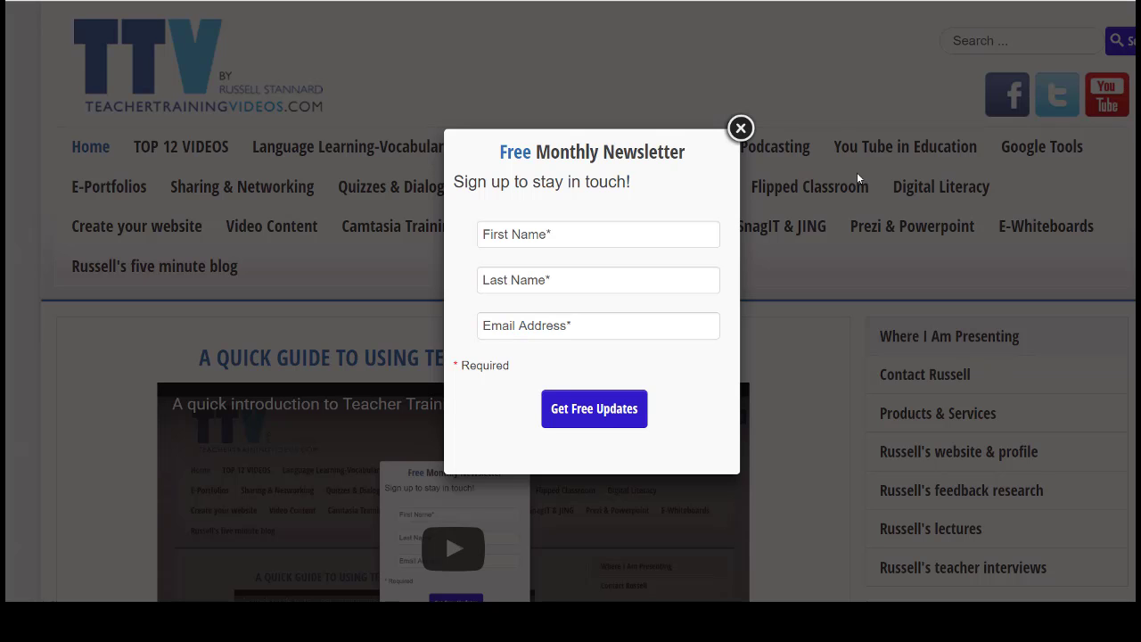
# Step: Close the newsletter popup and go to the TOP 12 VIDEOS page
pyautogui.click(742, 121)
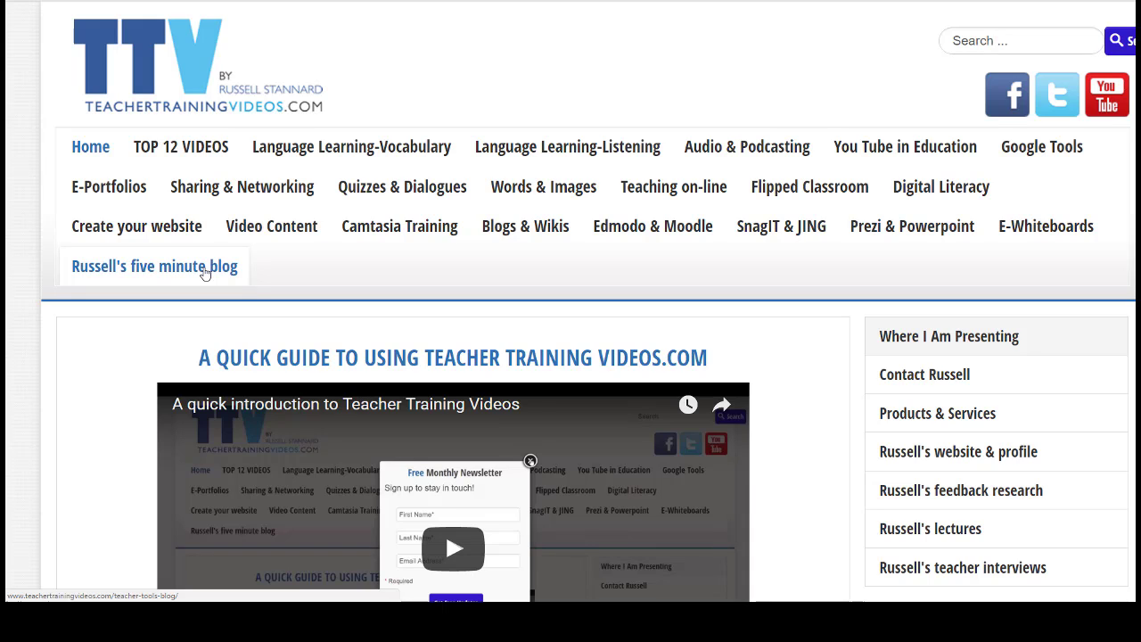
pyautogui.click(196, 151)
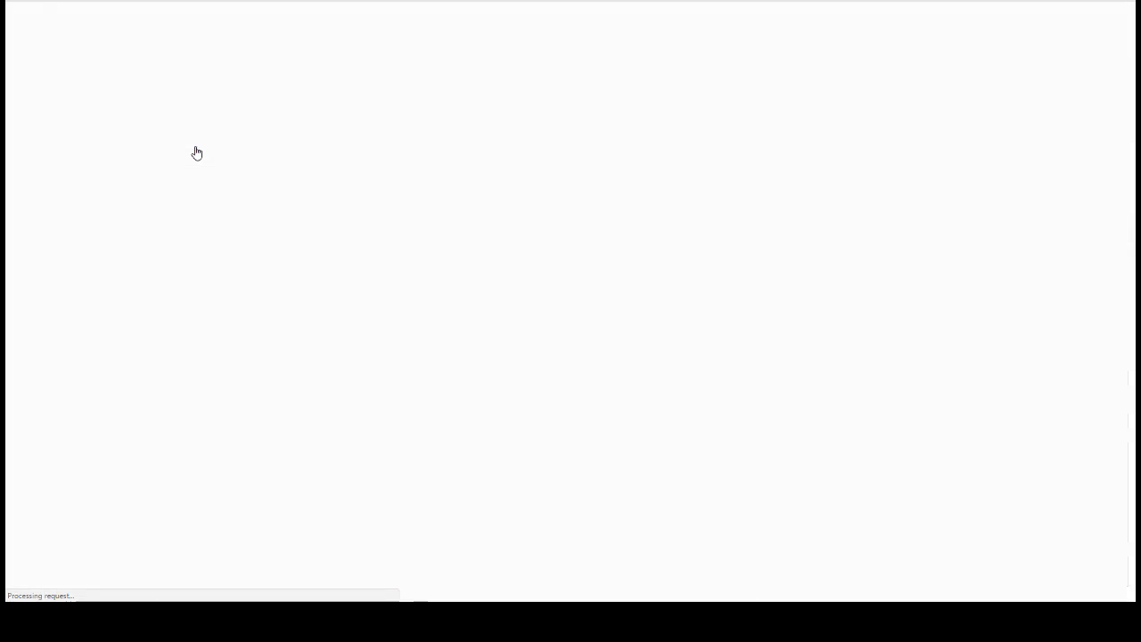